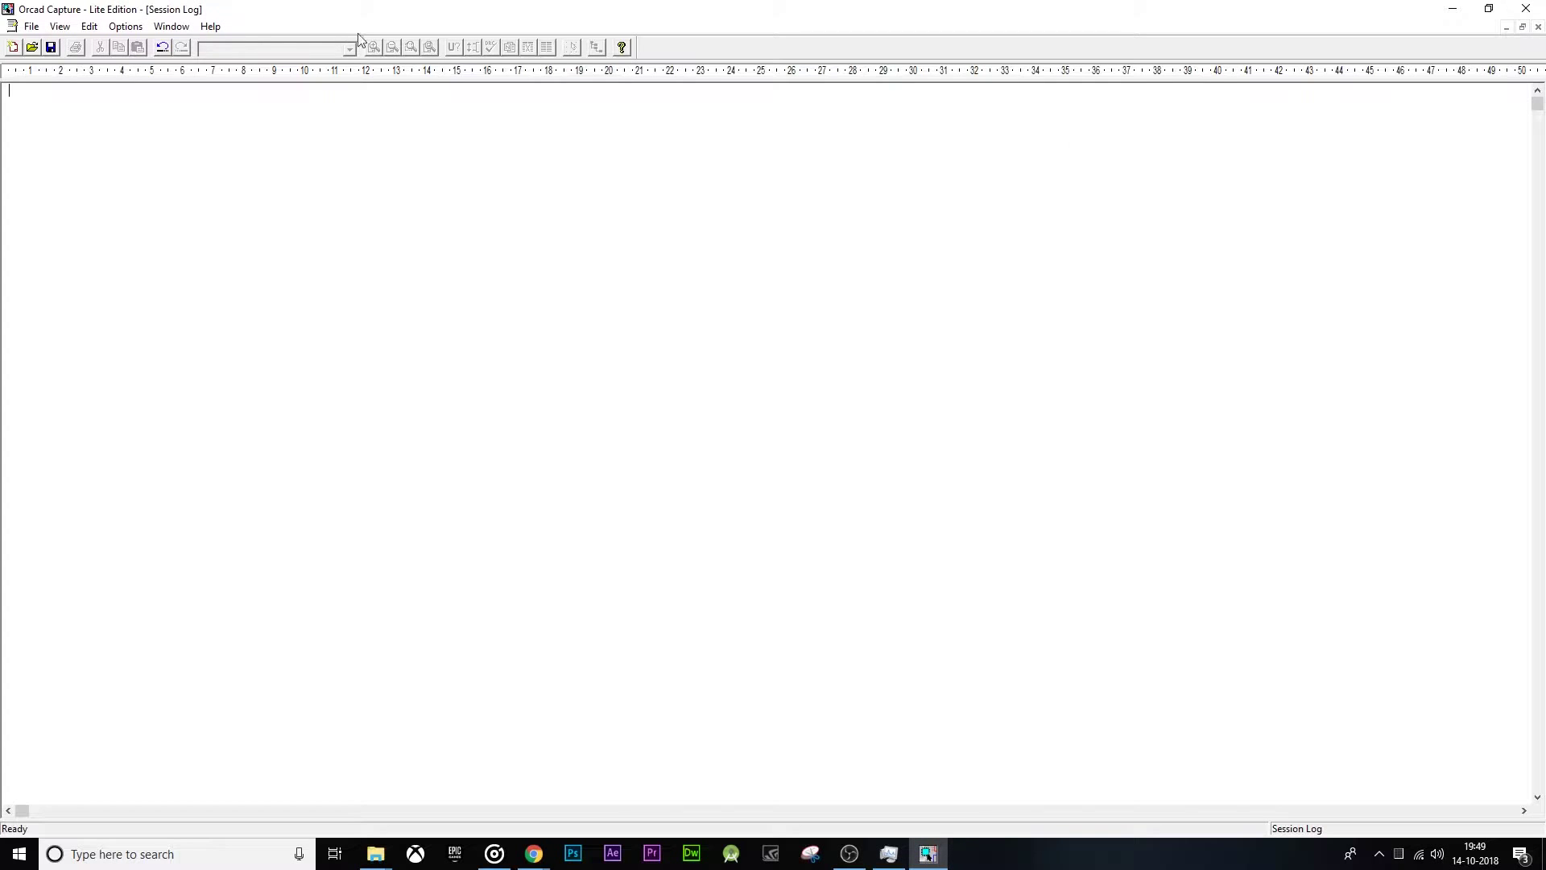
# Step: Create a new Analog or Mixed A/D project named 'zener diode shunt' as a blank project
pyautogui.click(31, 26)
pyautogui.moveTo(221, 47)
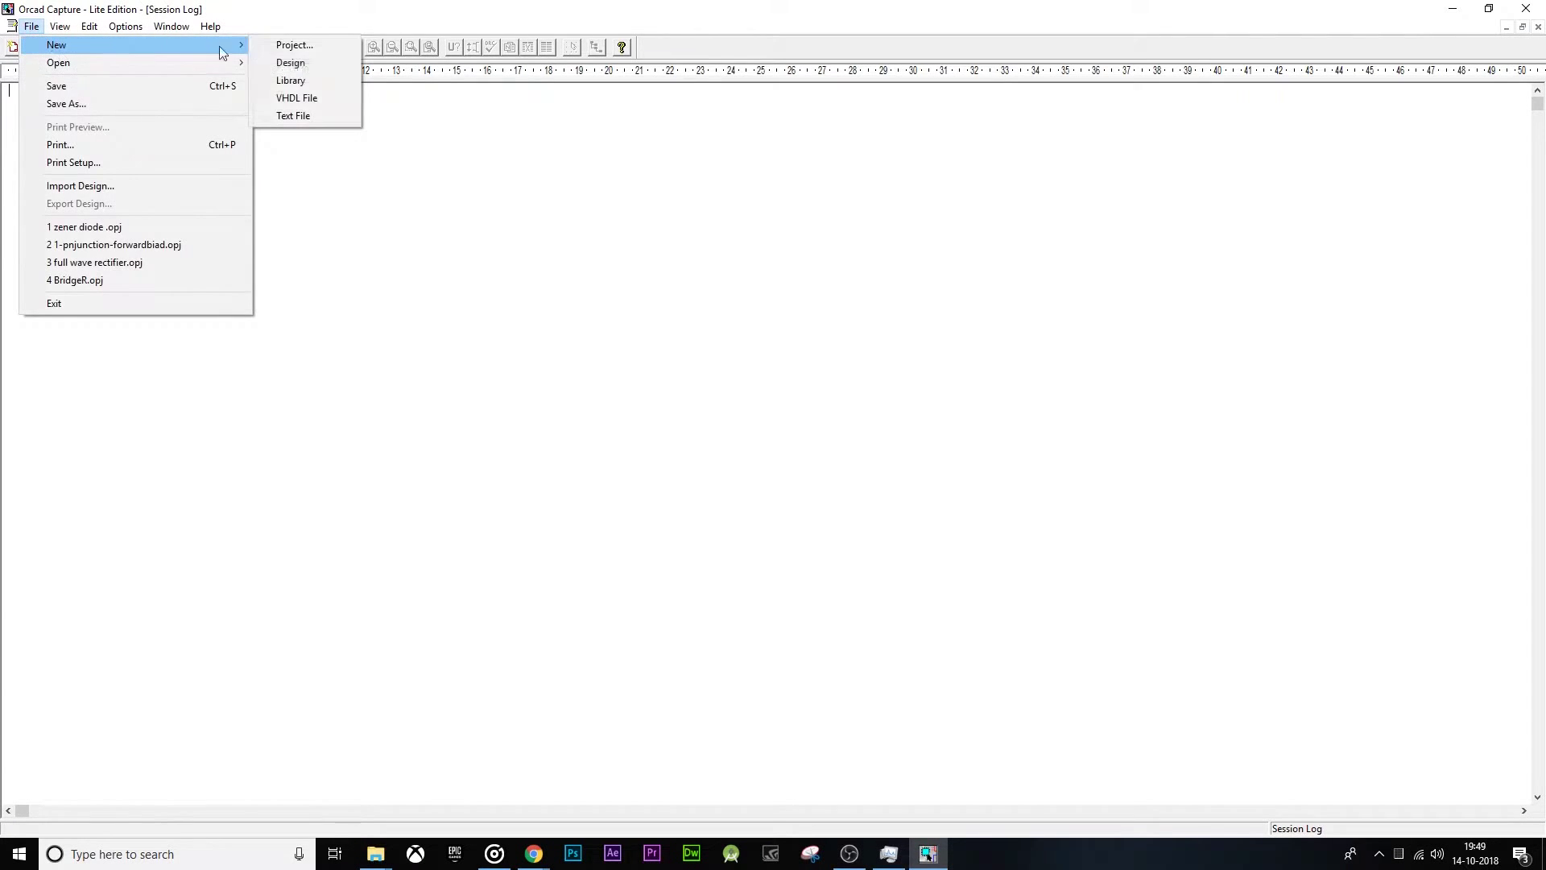
pyautogui.click(292, 47)
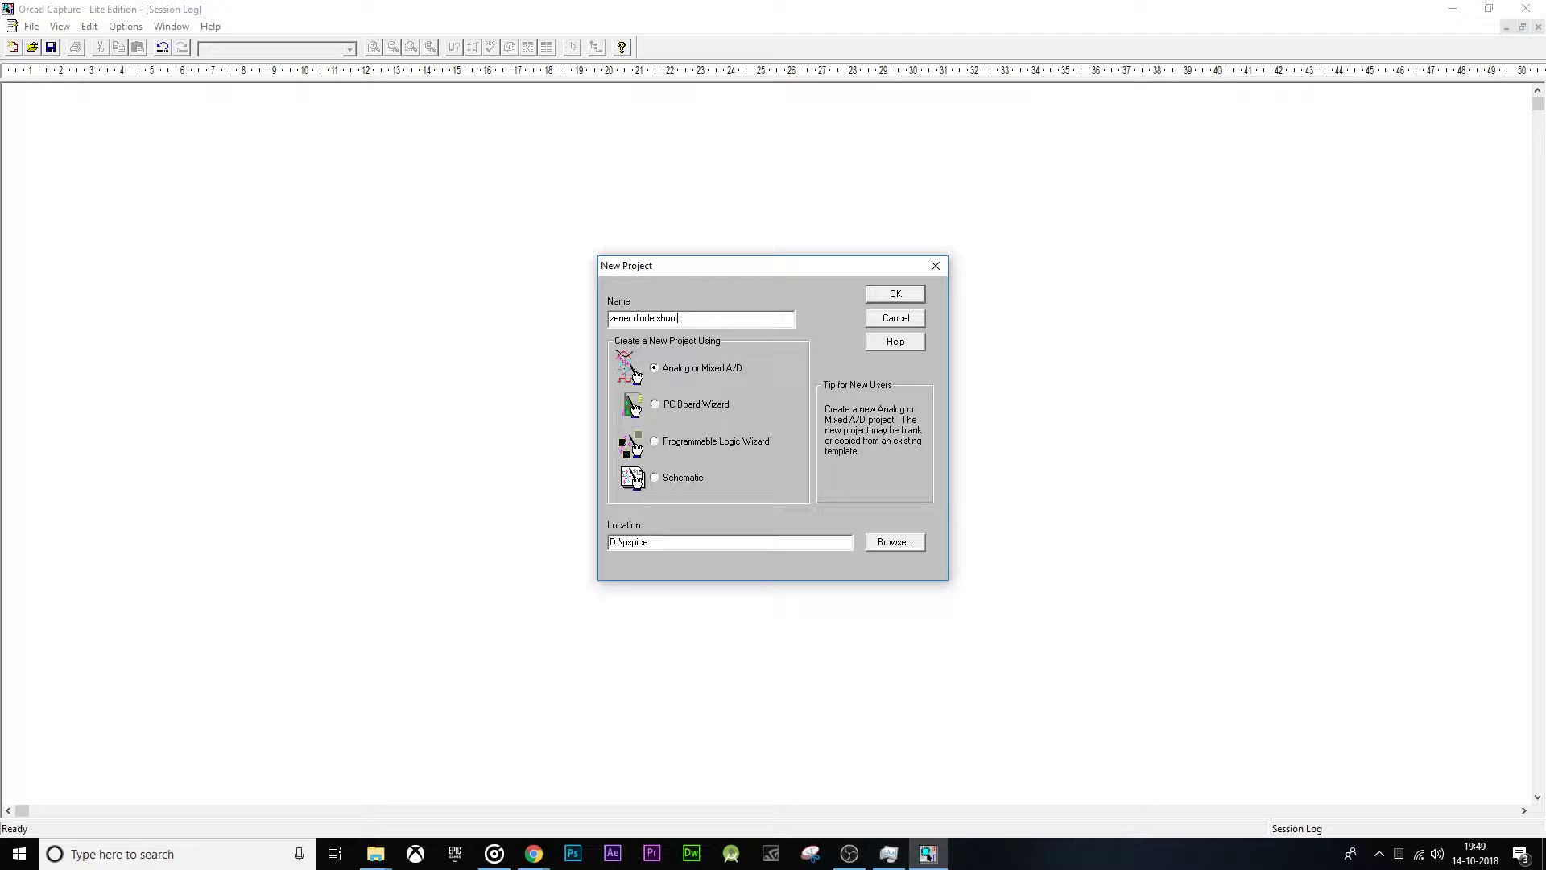
pyautogui.press('Return')
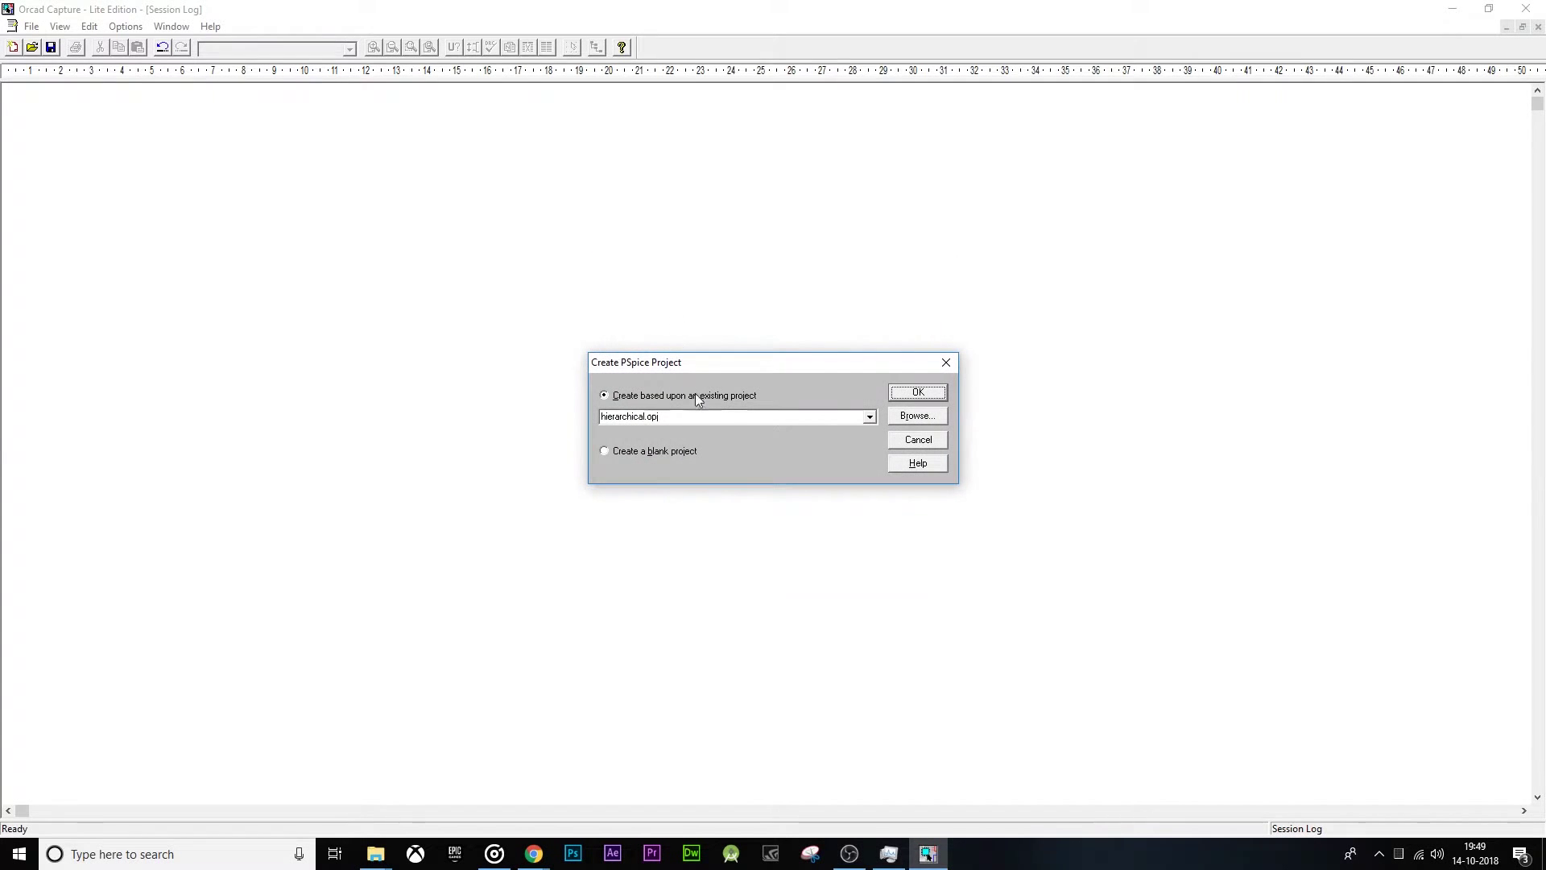
pyautogui.click(605, 453)
# Step: Confirm the blank project and place a 0Vdc source V1 on the schematic page
pyautogui.click(918, 393)
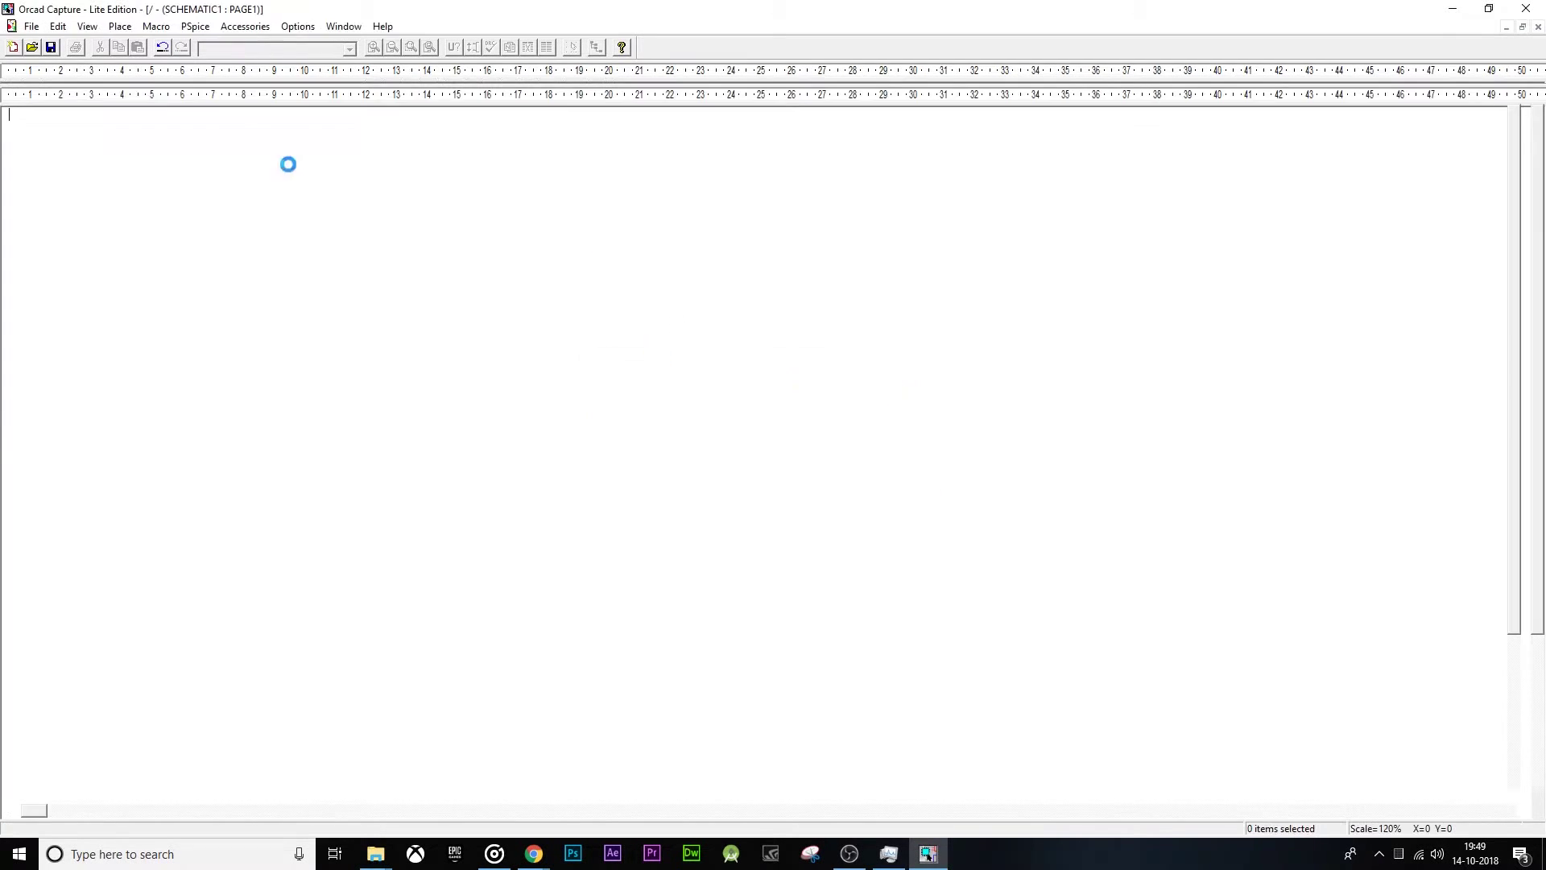
pyautogui.press('p')
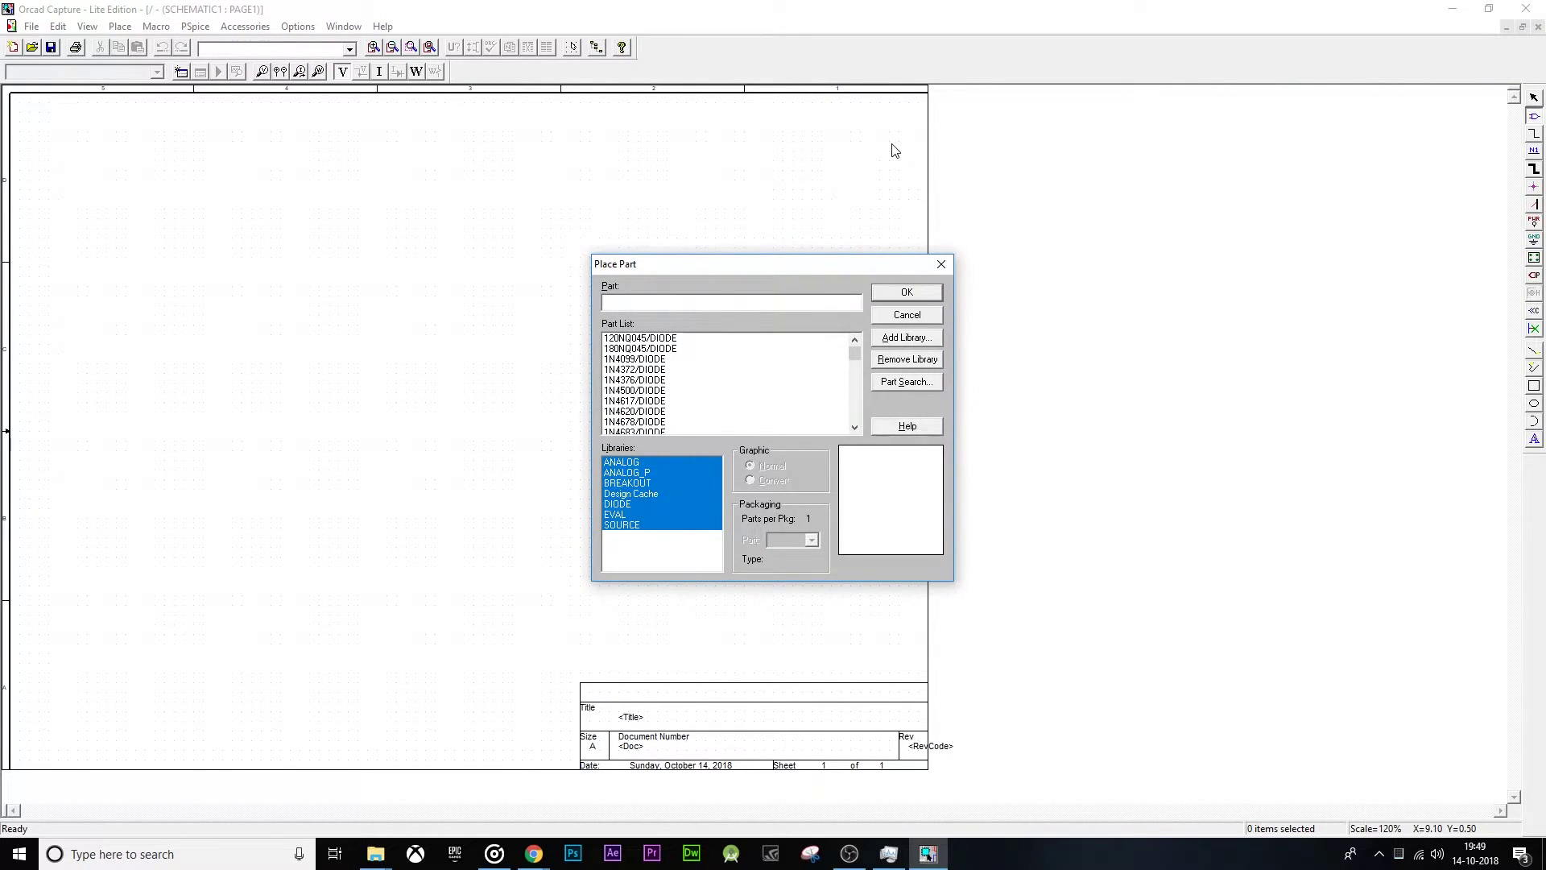
pyautogui.write('vdc')
pyautogui.press('Return')
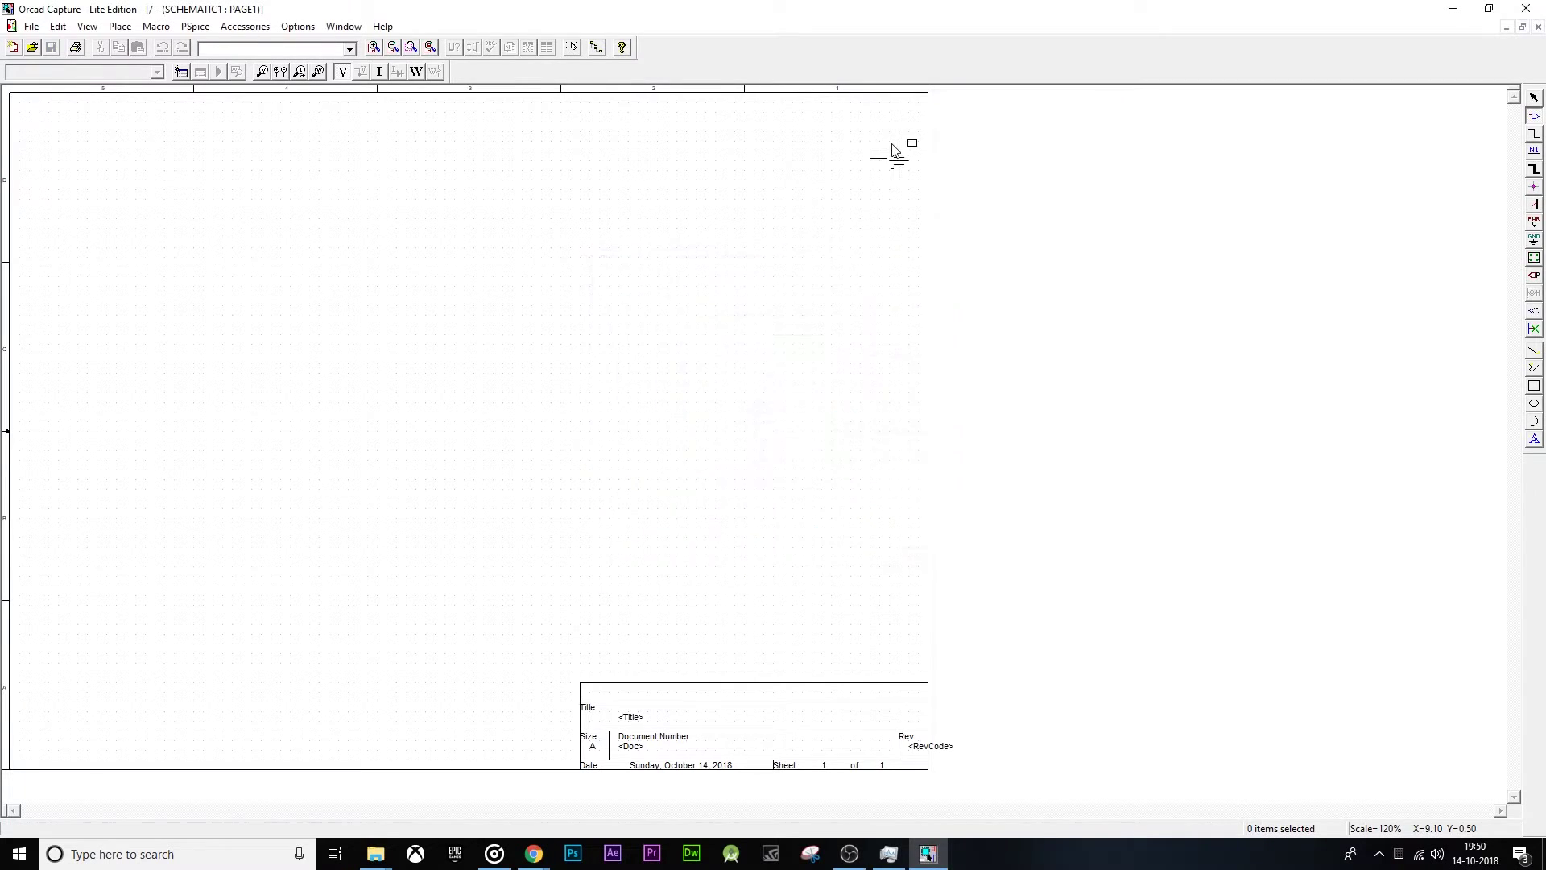
pyautogui.click(216, 344)
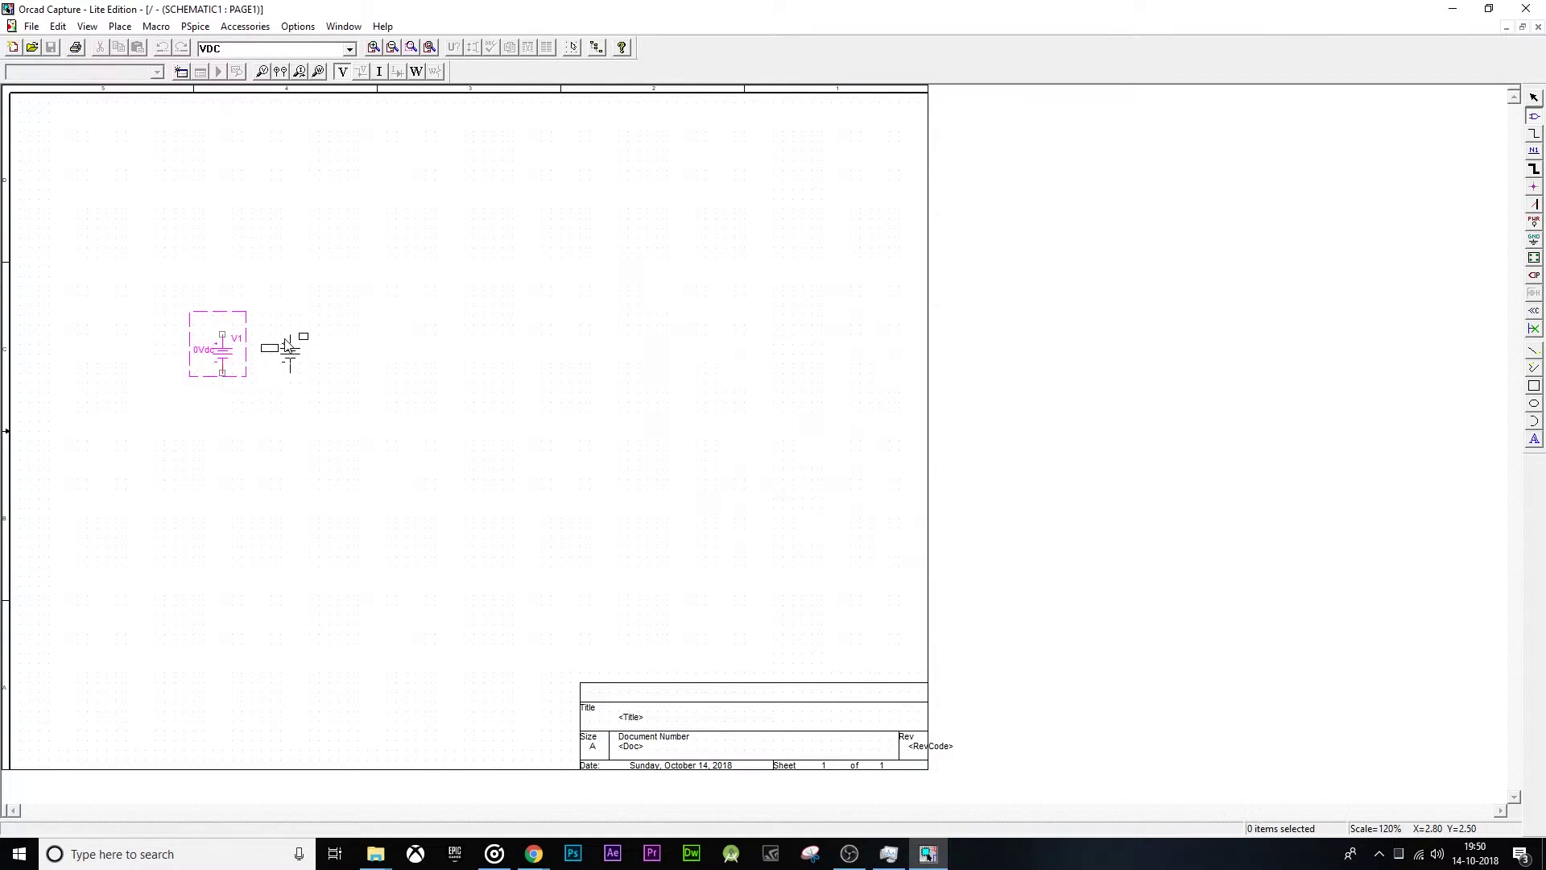
pyautogui.press('Escape')
# Step: Place a 1k resistor R1 above source V1
pyautogui.click(120, 25)
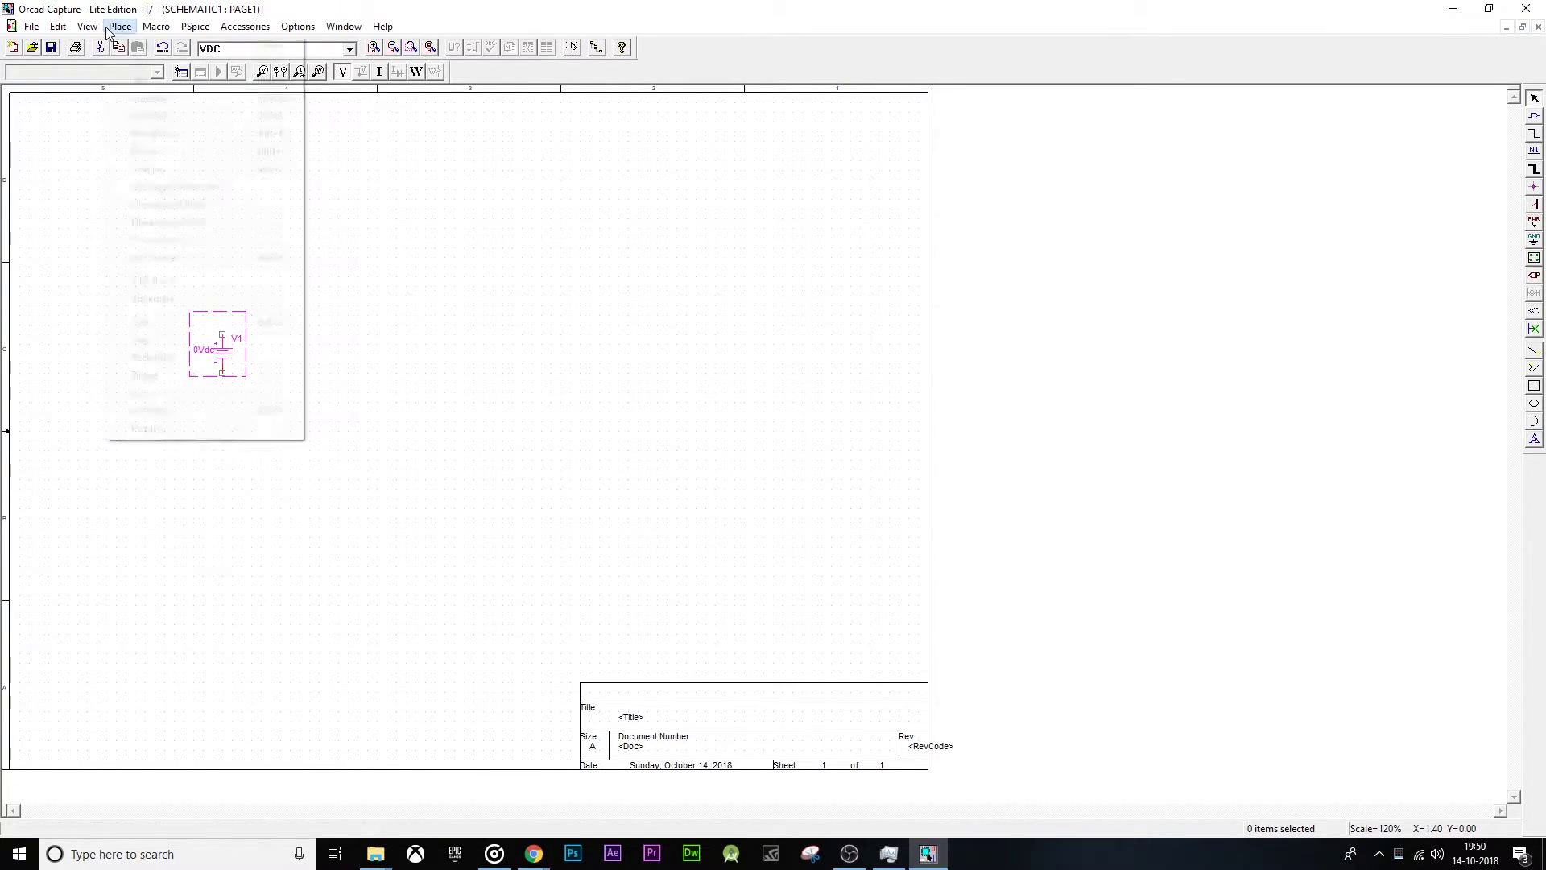
pyautogui.click(258, 59)
pyautogui.write('r')
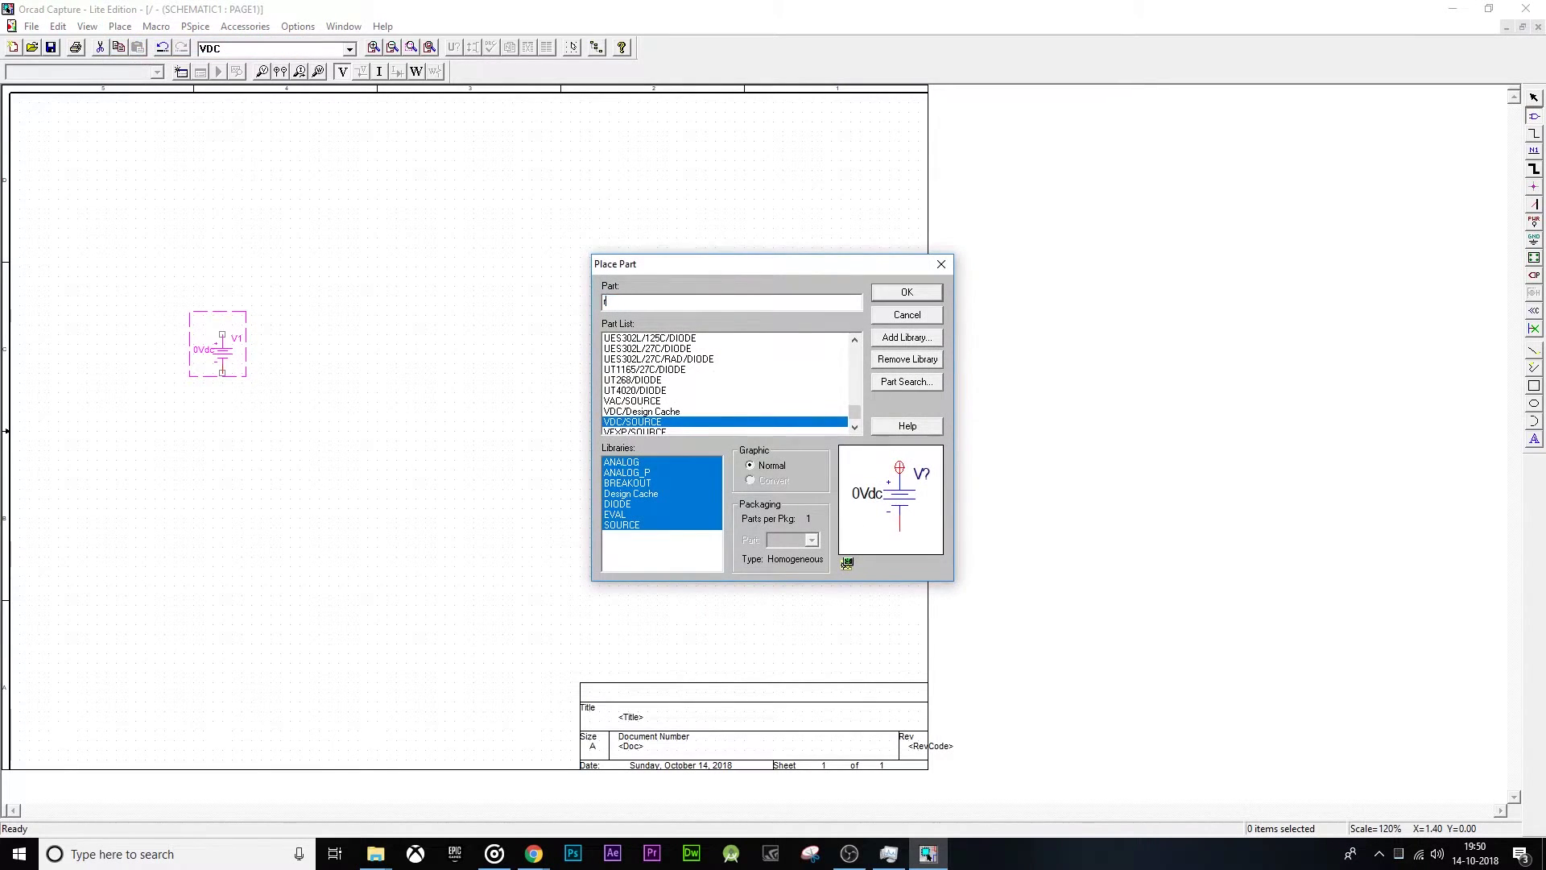
pyautogui.press('Return')
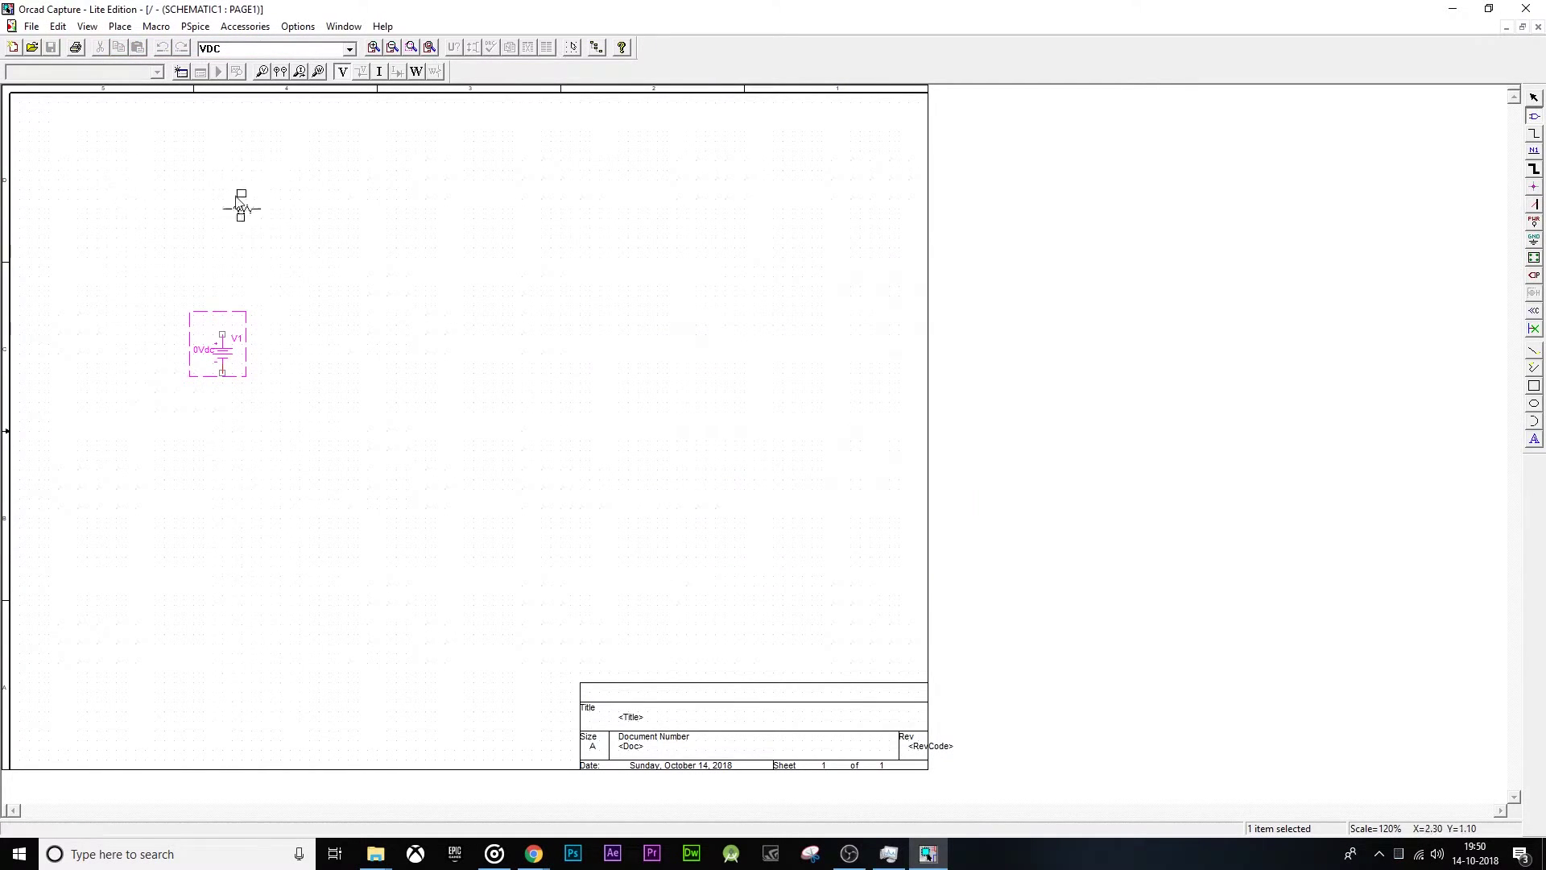
pyautogui.click(263, 239)
pyautogui.press('Escape')
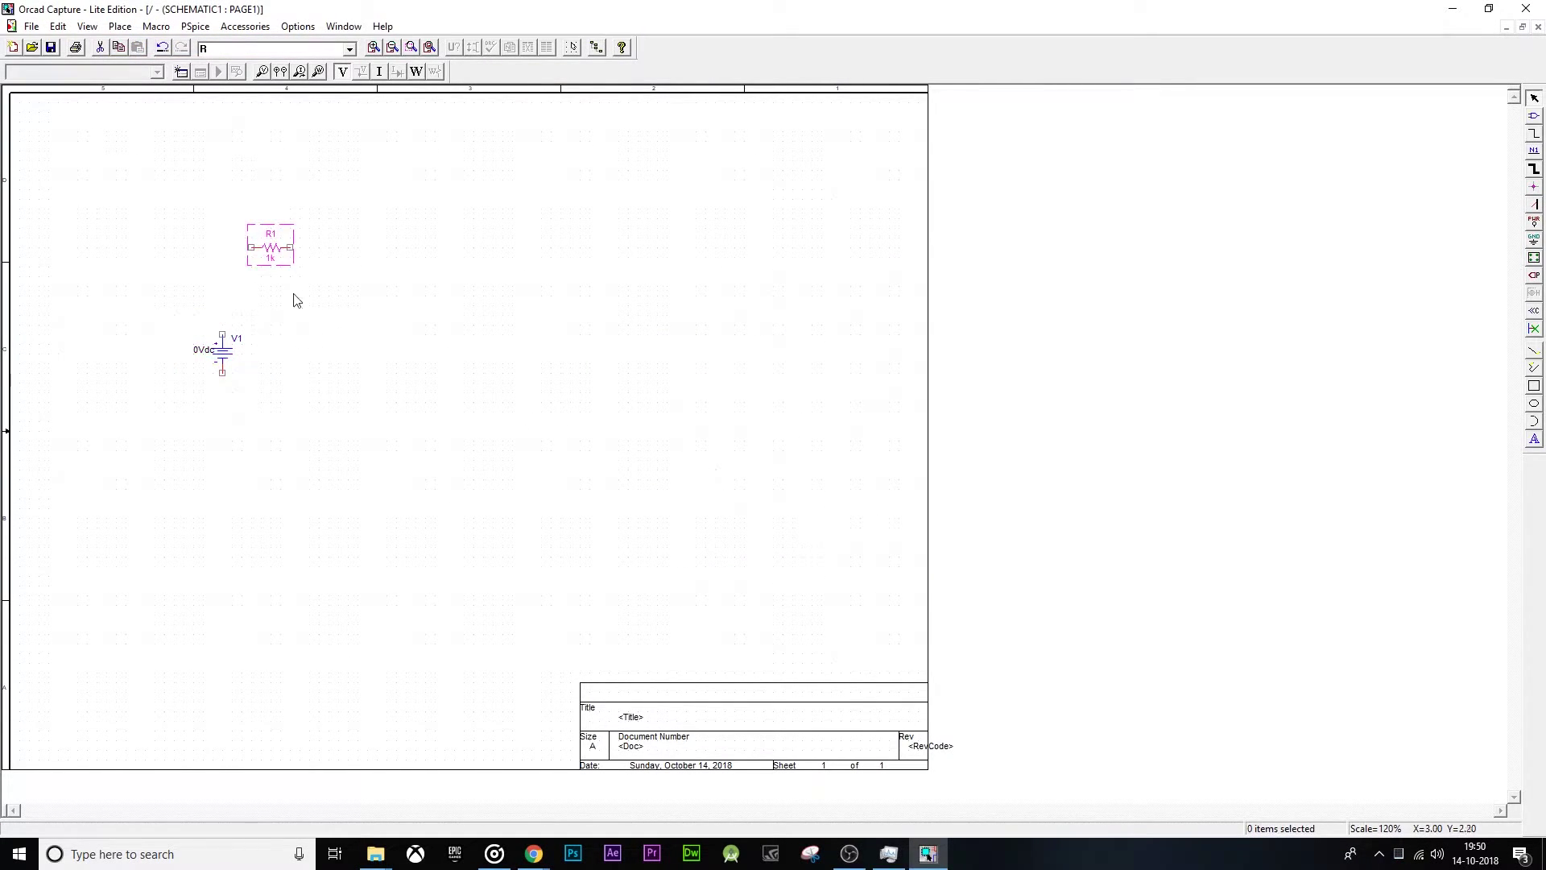
pyautogui.press('p')
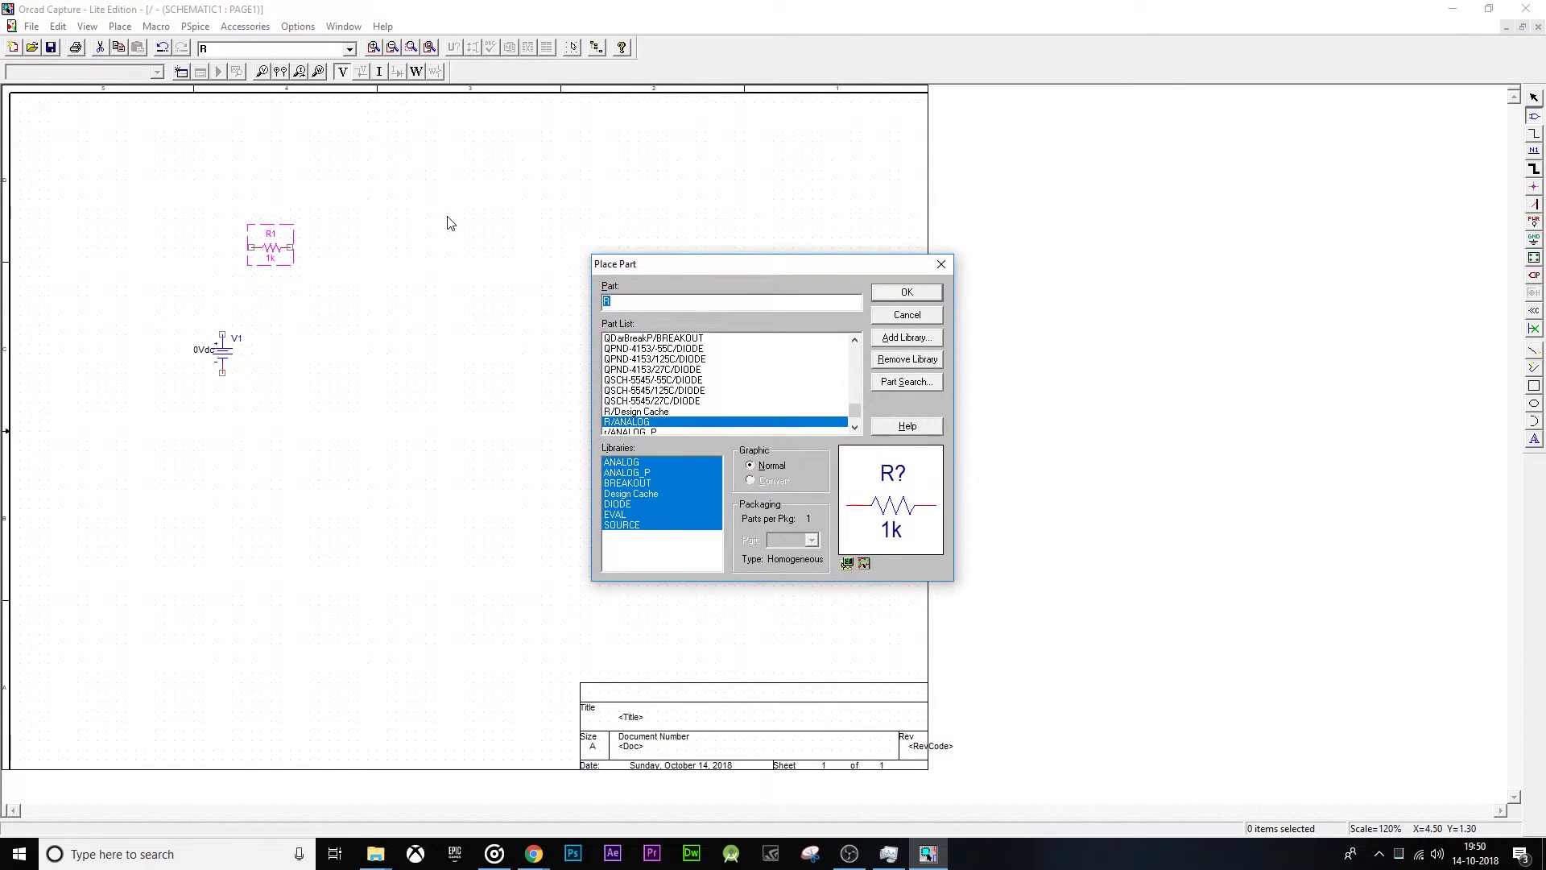
# Step: Place a D1N750 zener diode D1 right of V1 and rotate it upright
pyautogui.write('D1')
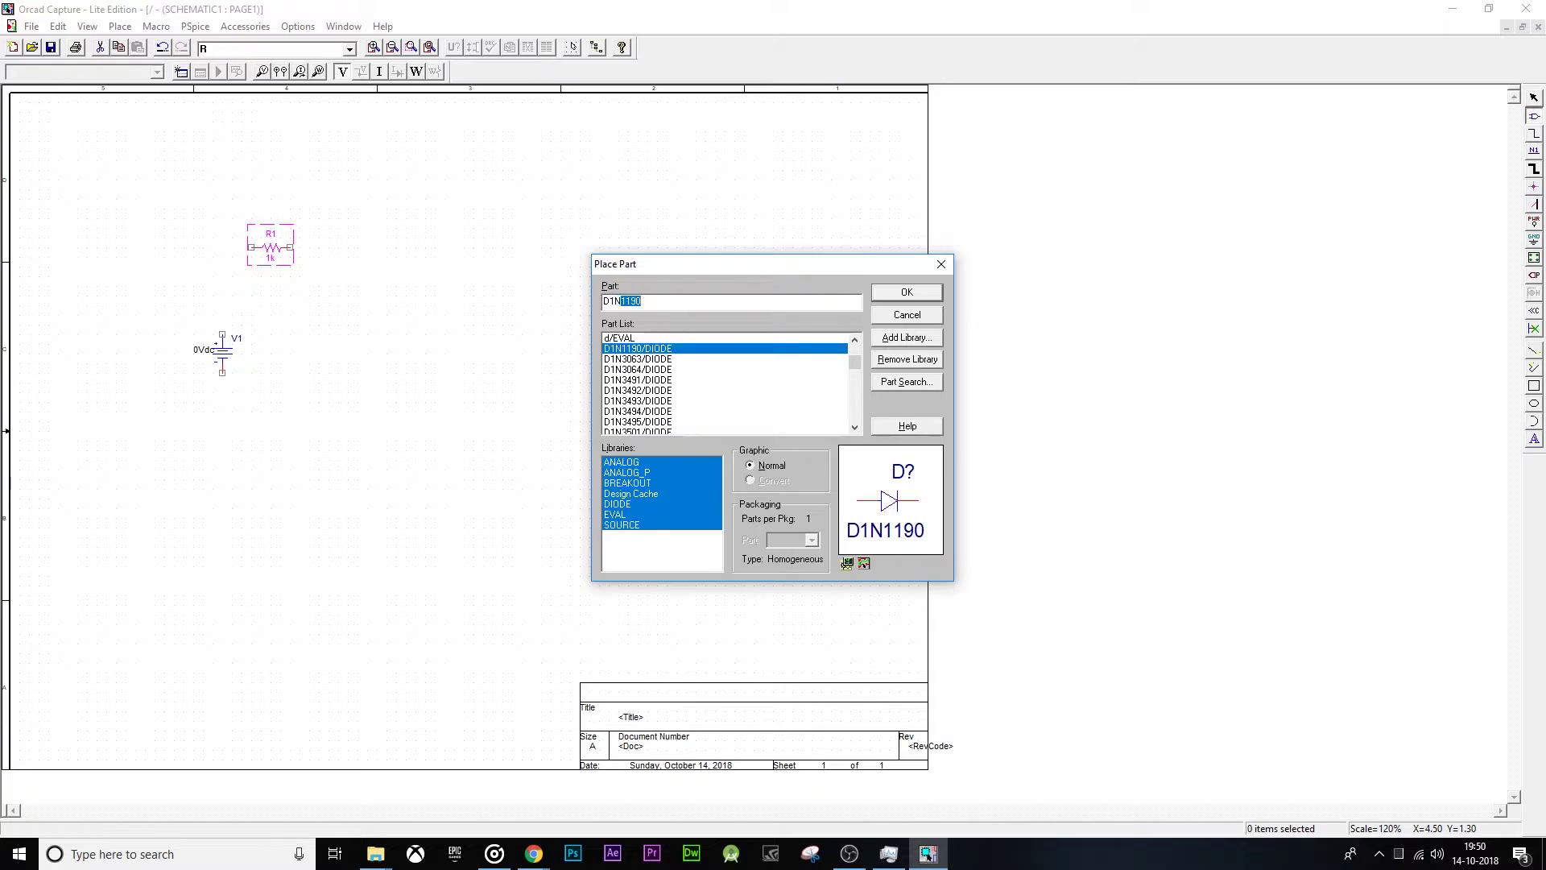
pyautogui.write('N75')
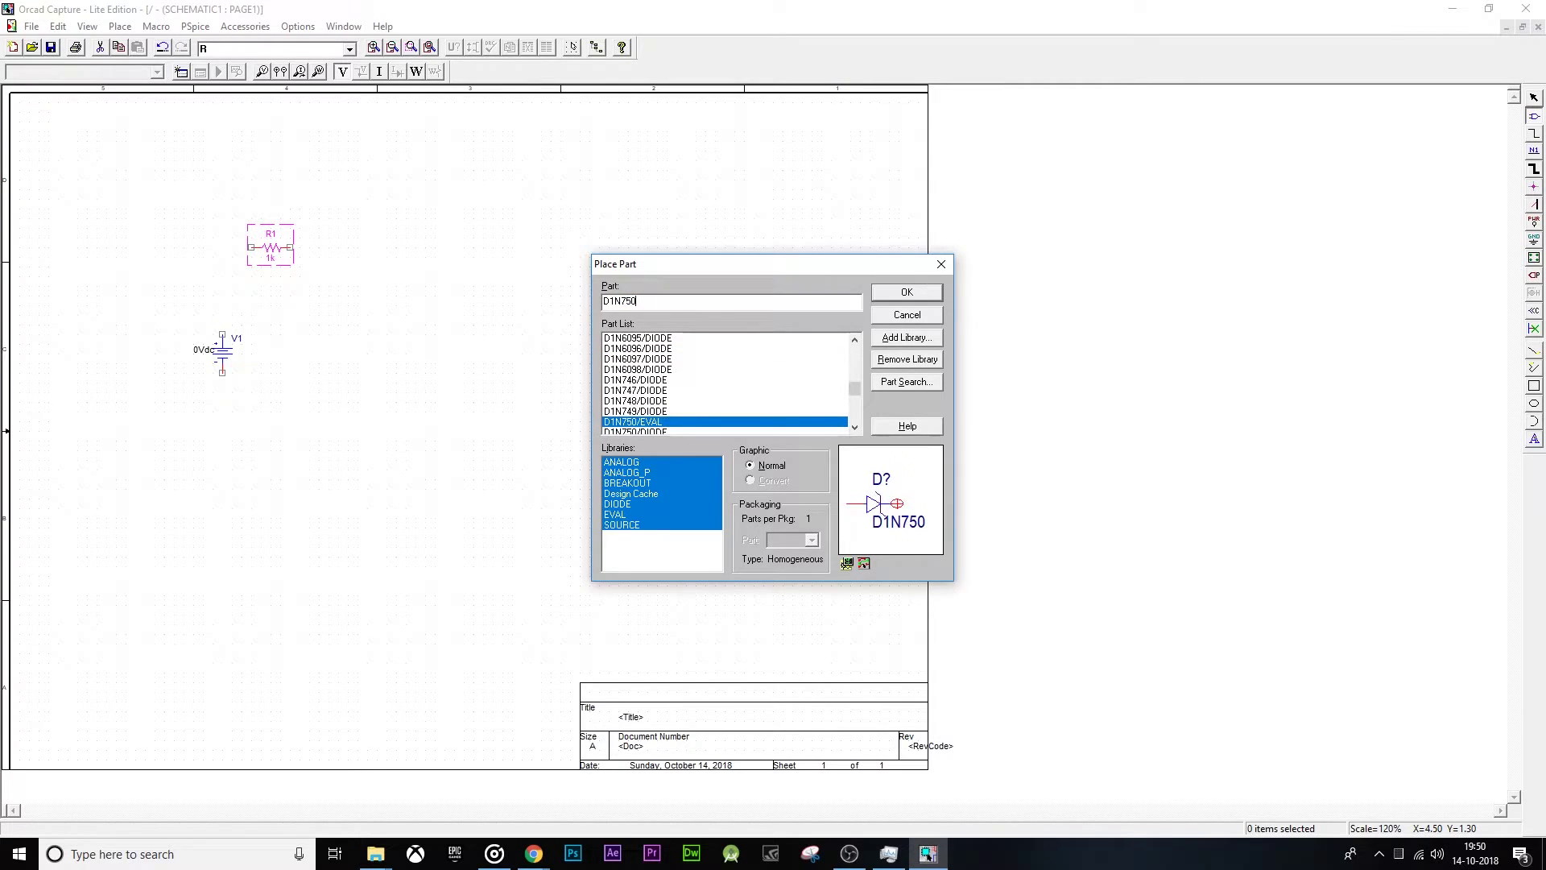
pyautogui.press('Return')
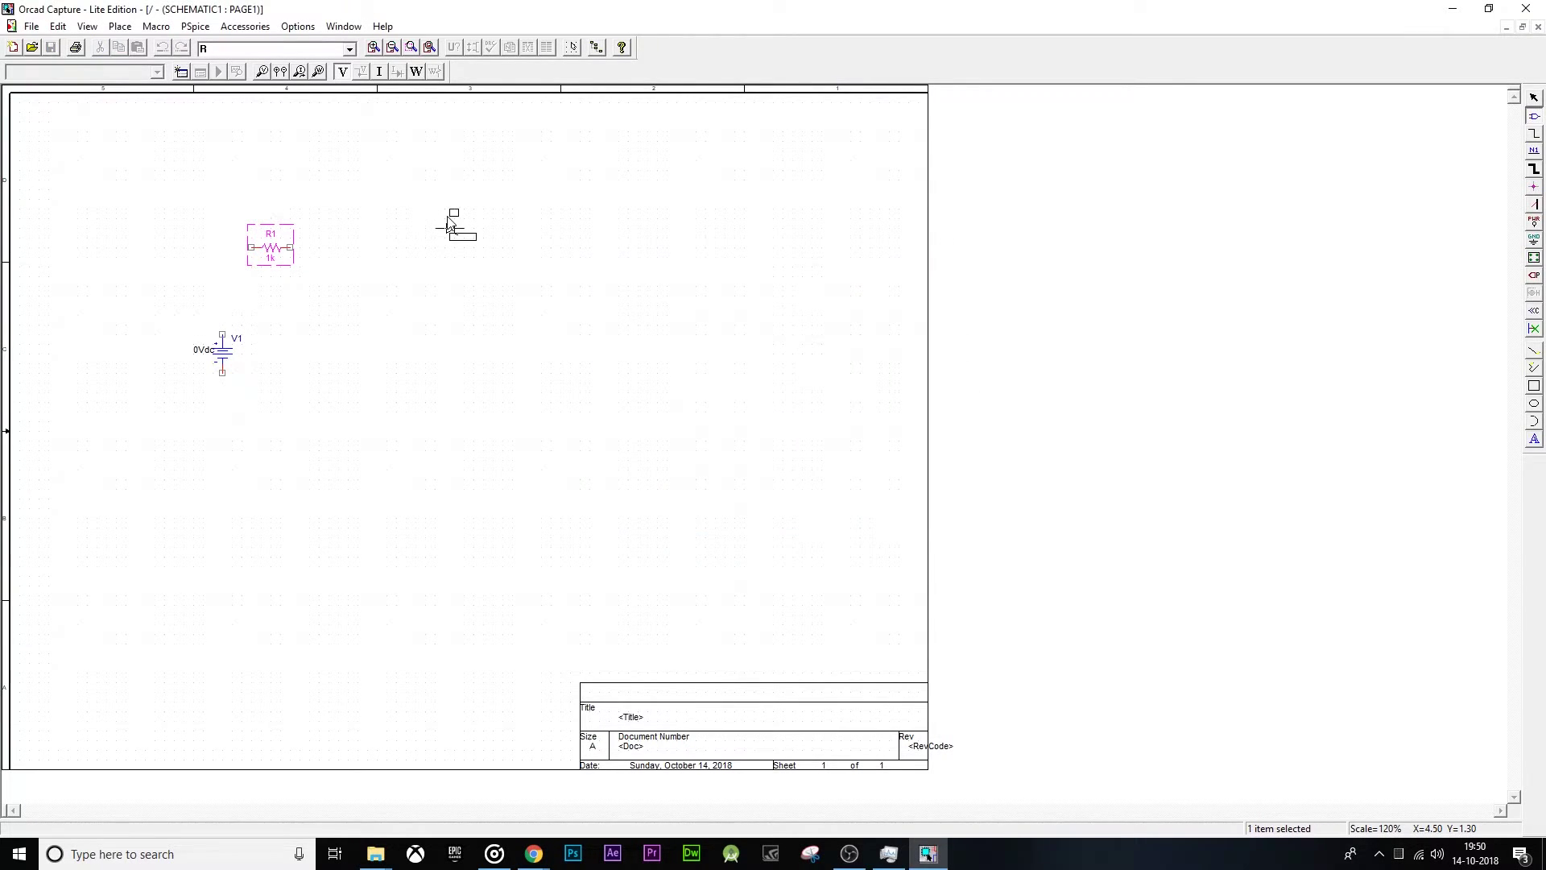
pyautogui.click(342, 355)
pyautogui.press('Escape')
pyautogui.rightClick(343, 359)
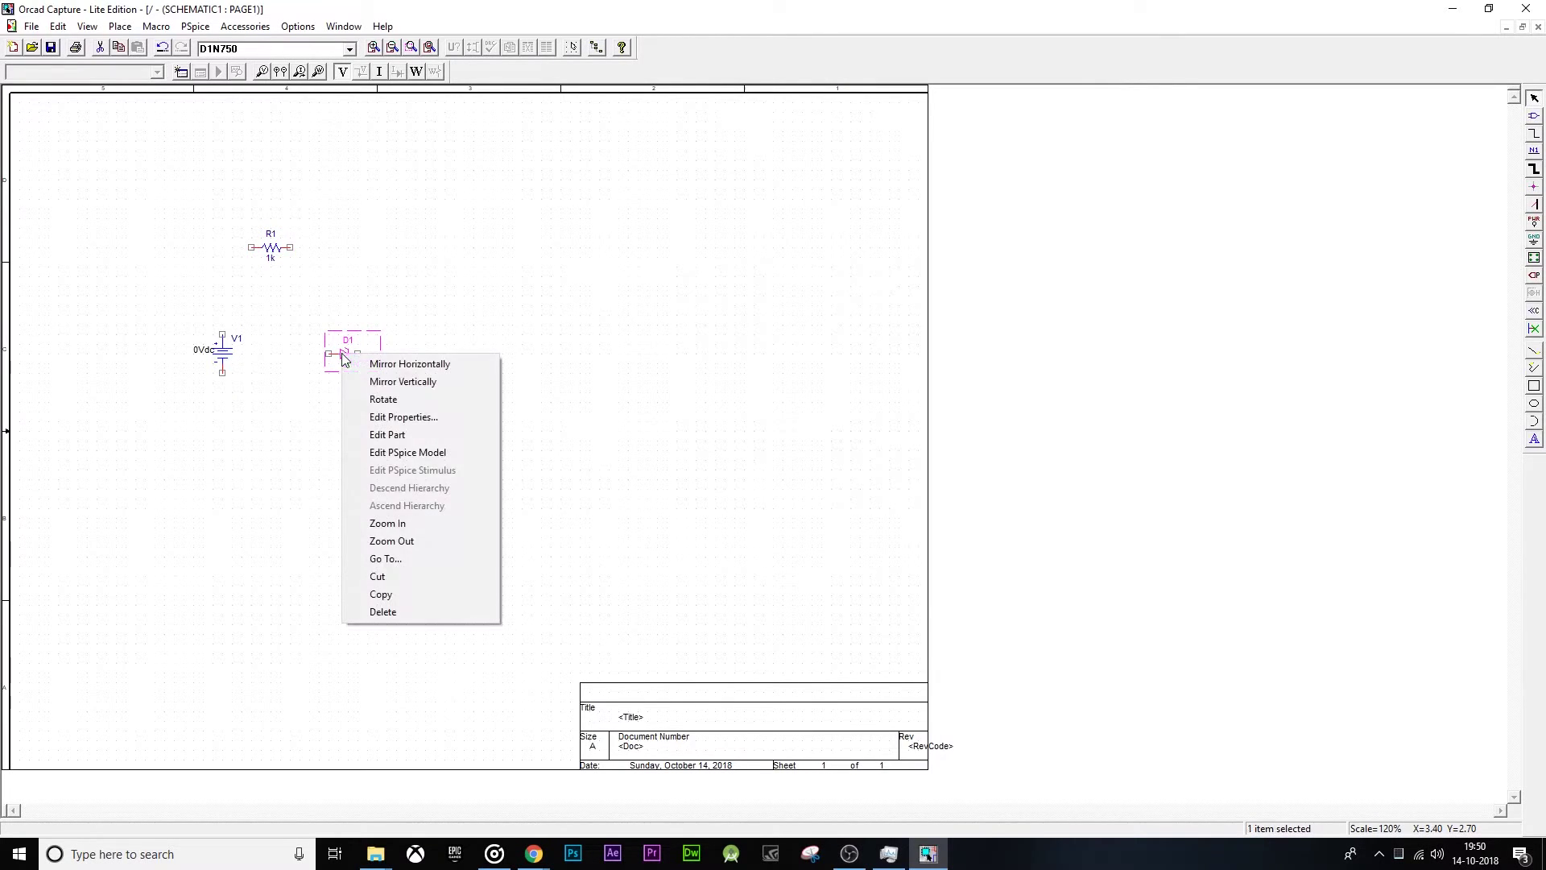
pyautogui.click(383, 399)
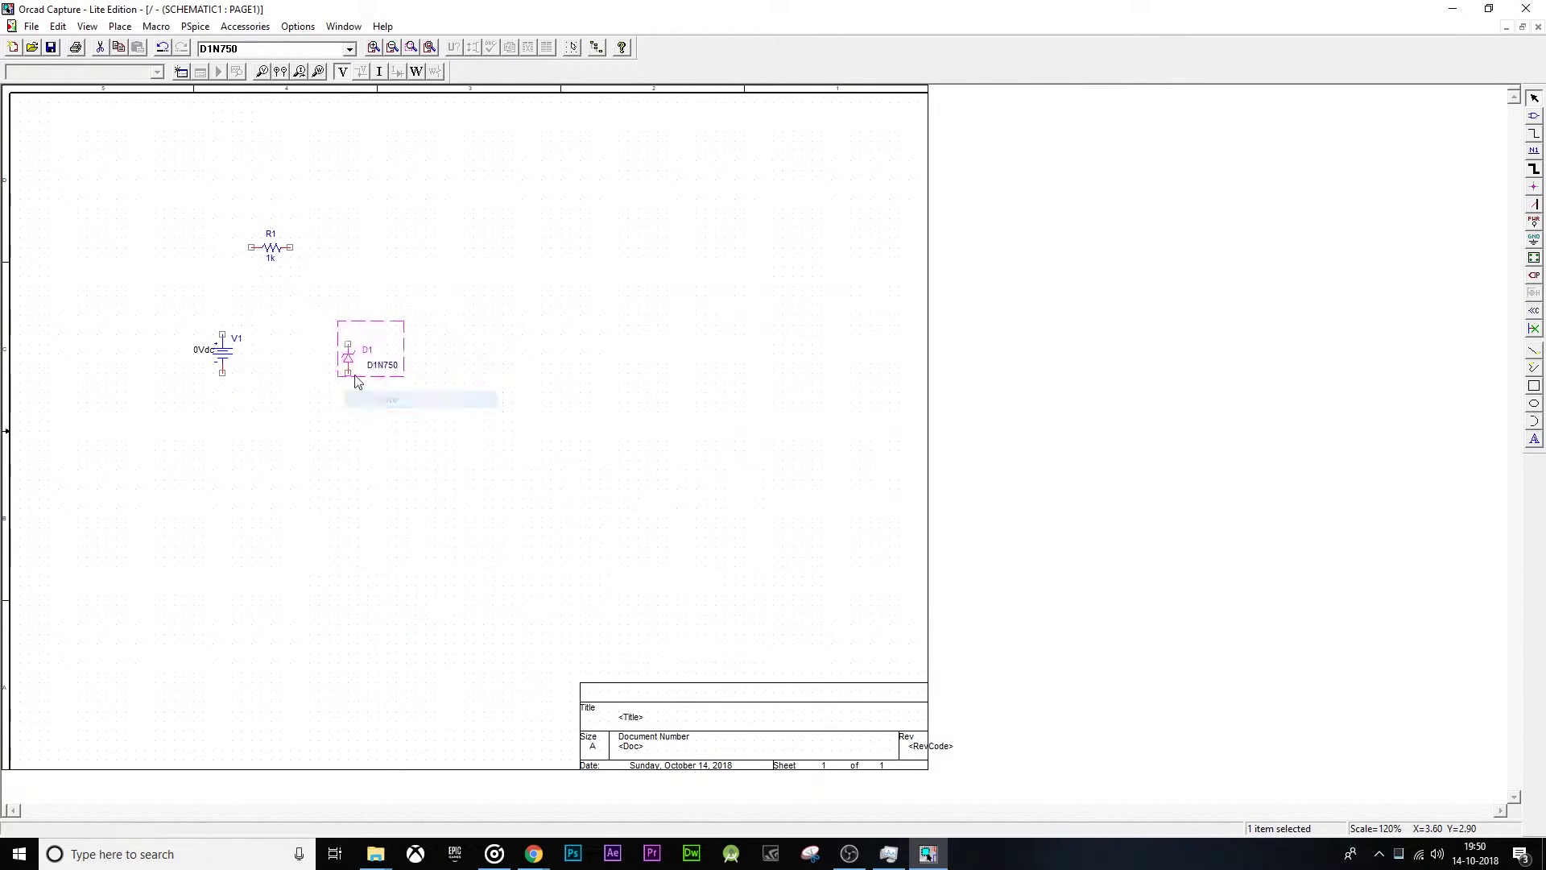
pyautogui.click(570, 373)
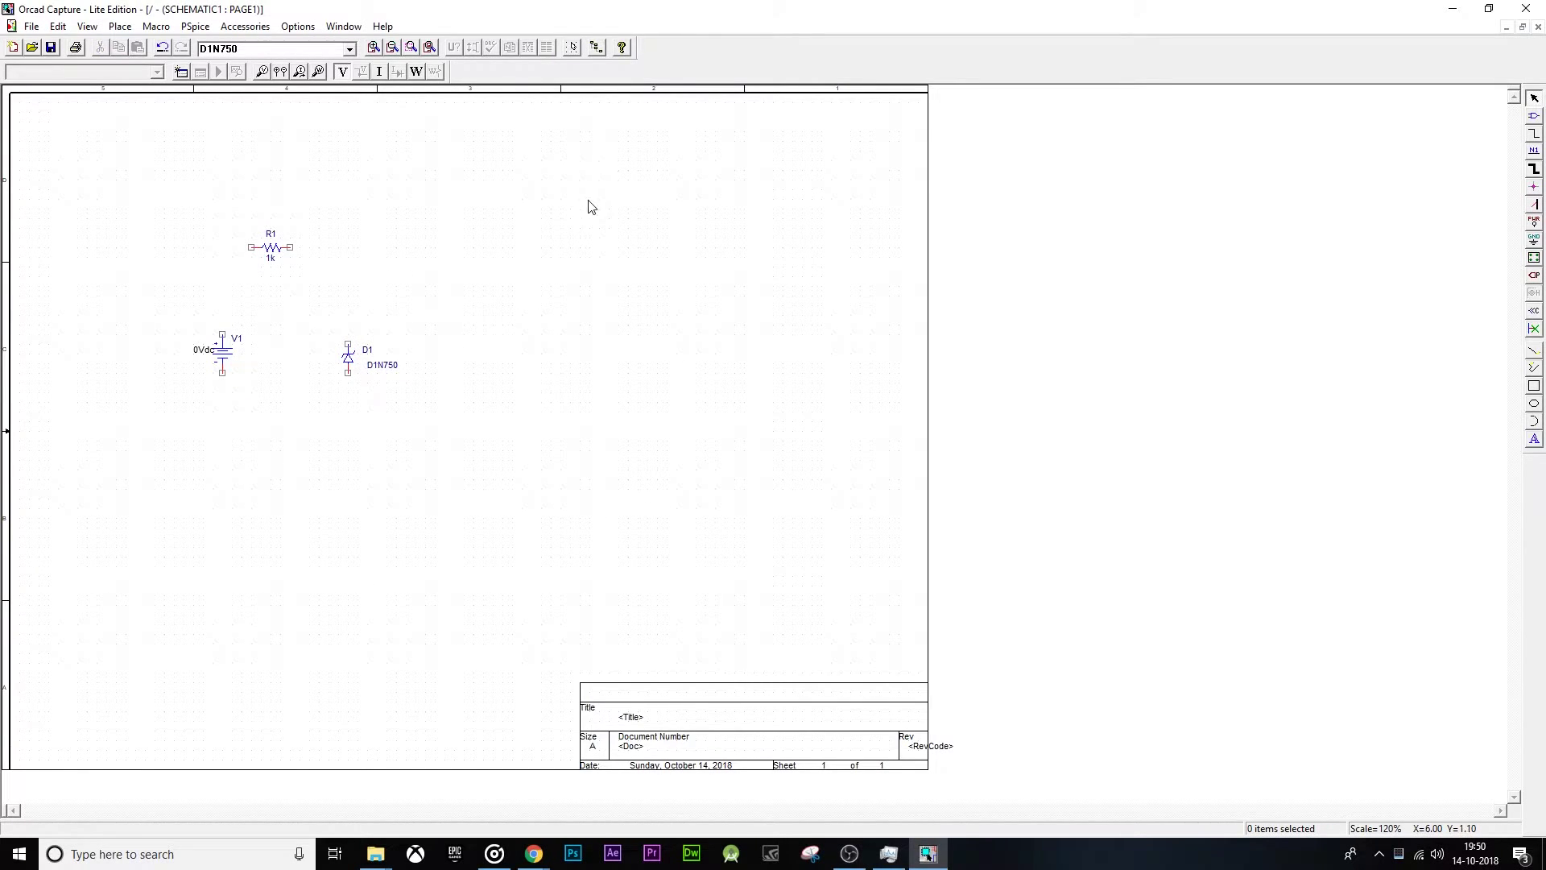
# Step: Place a 1k resistor R2 right of D1 and rotate it vertical
pyautogui.press('p')
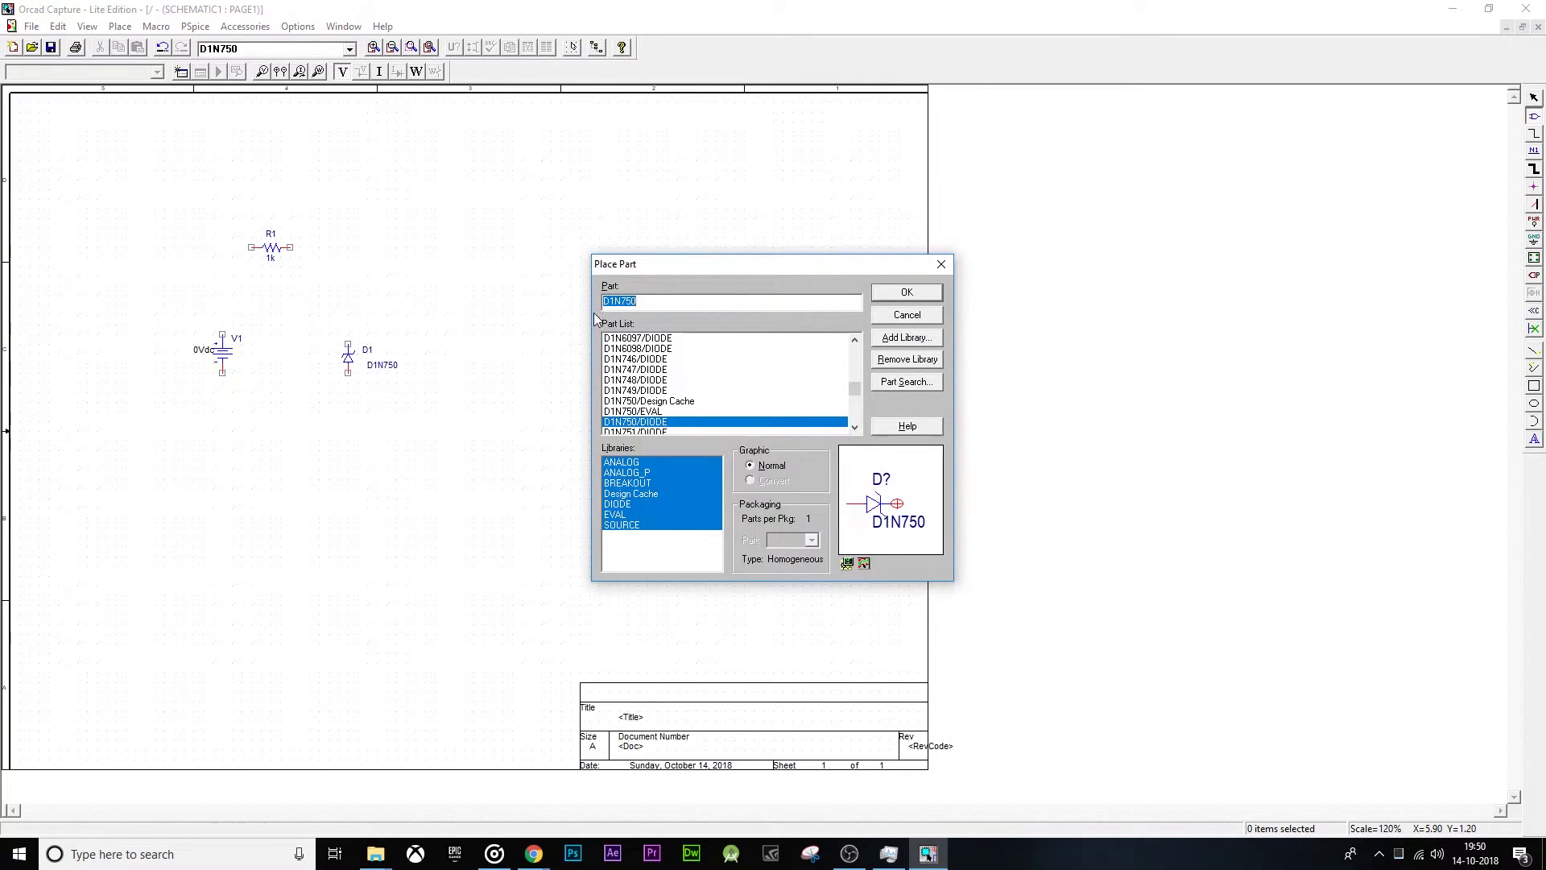
pyautogui.write('r')
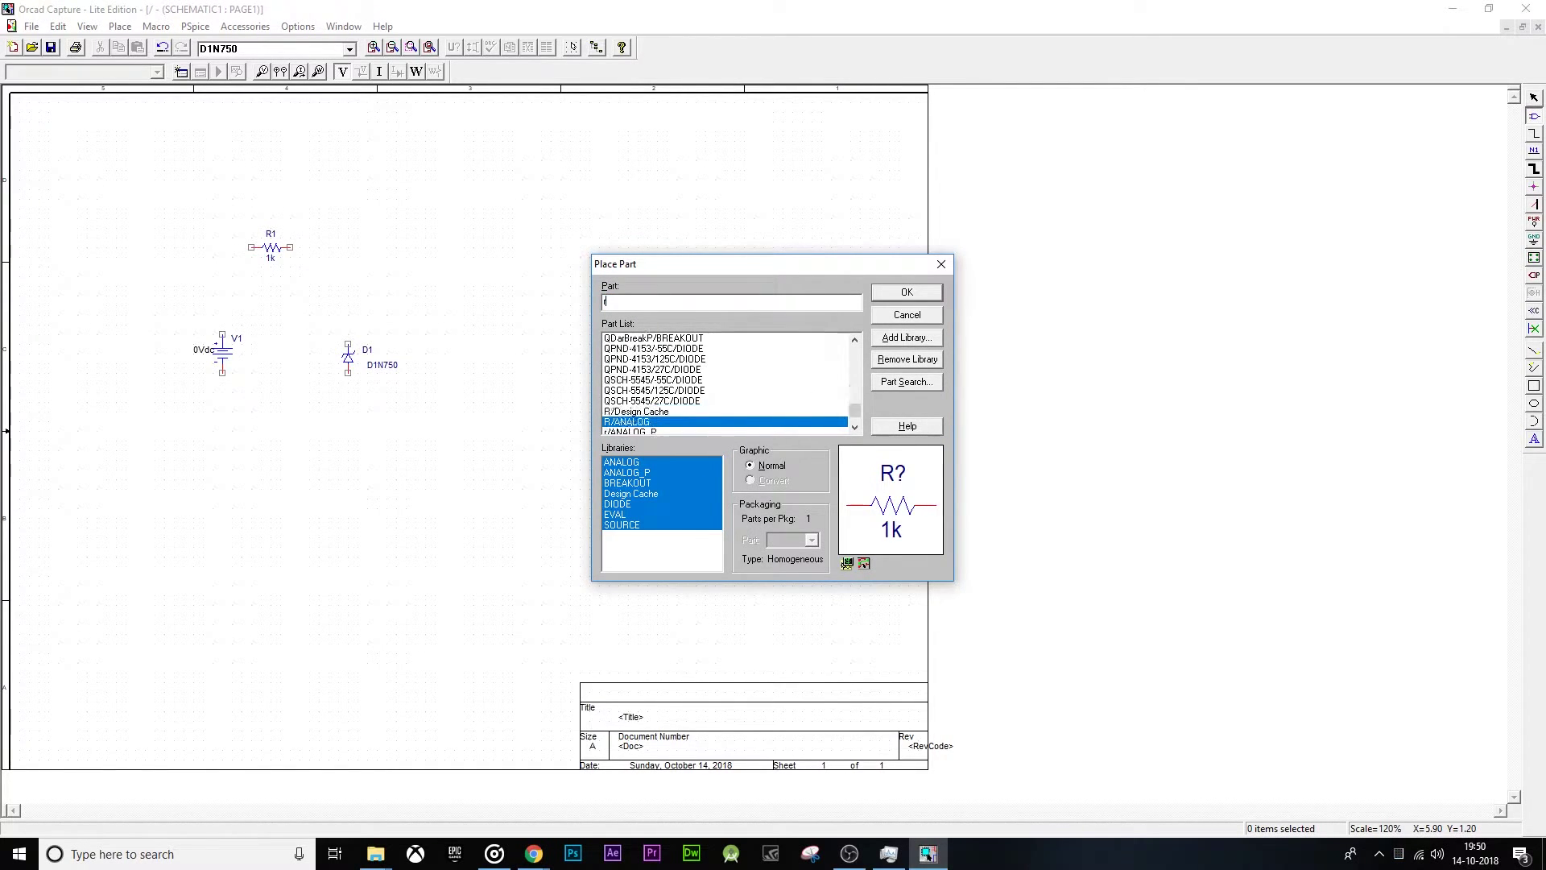
pyautogui.press('Return')
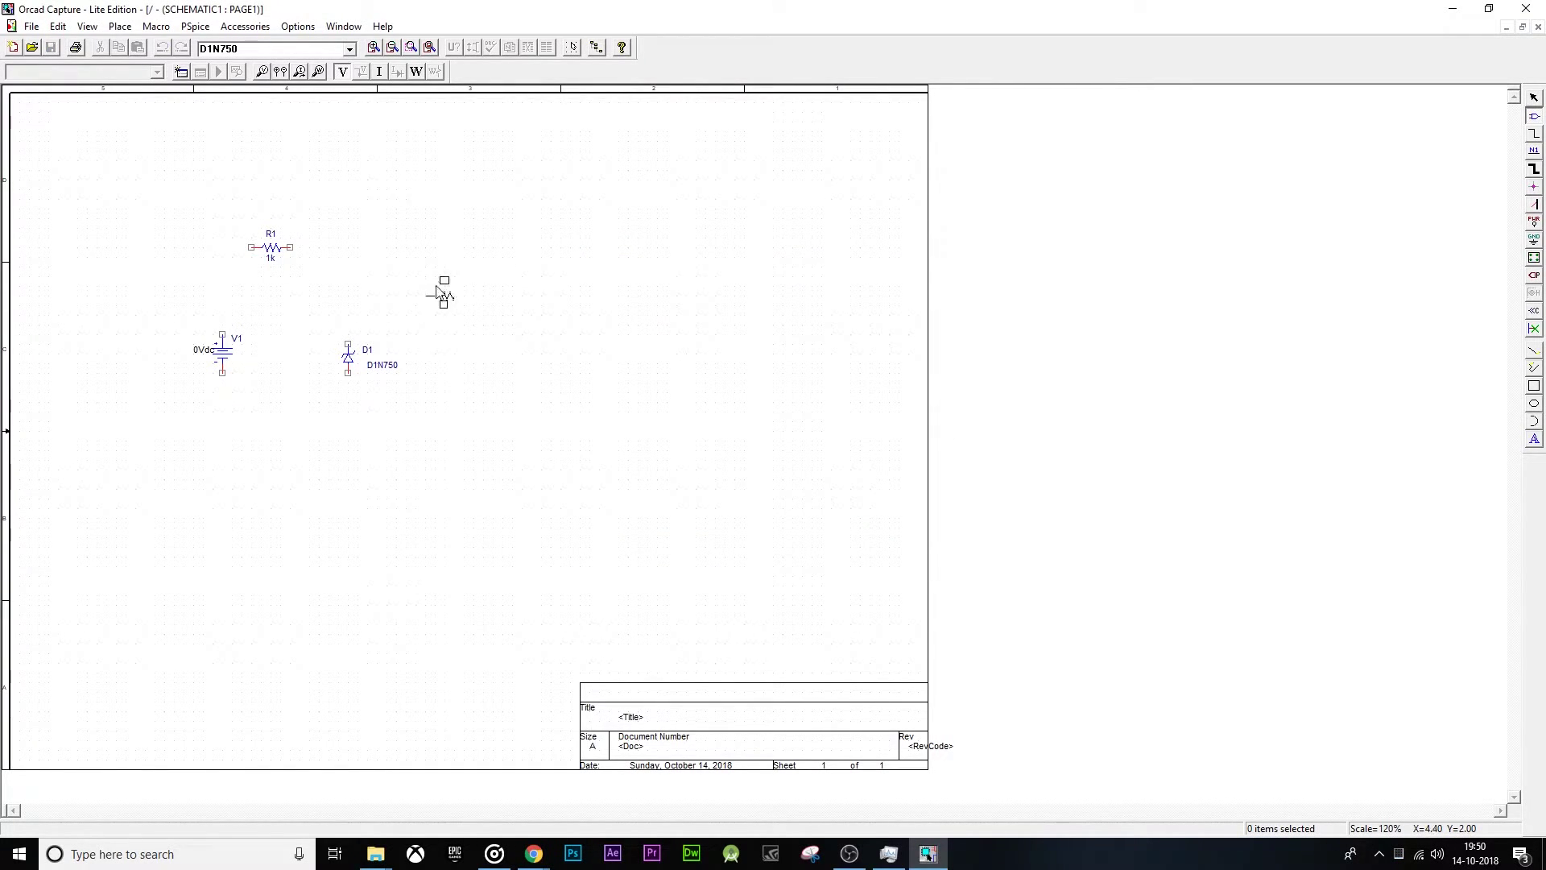
pyautogui.click(451, 351)
pyautogui.press('Escape')
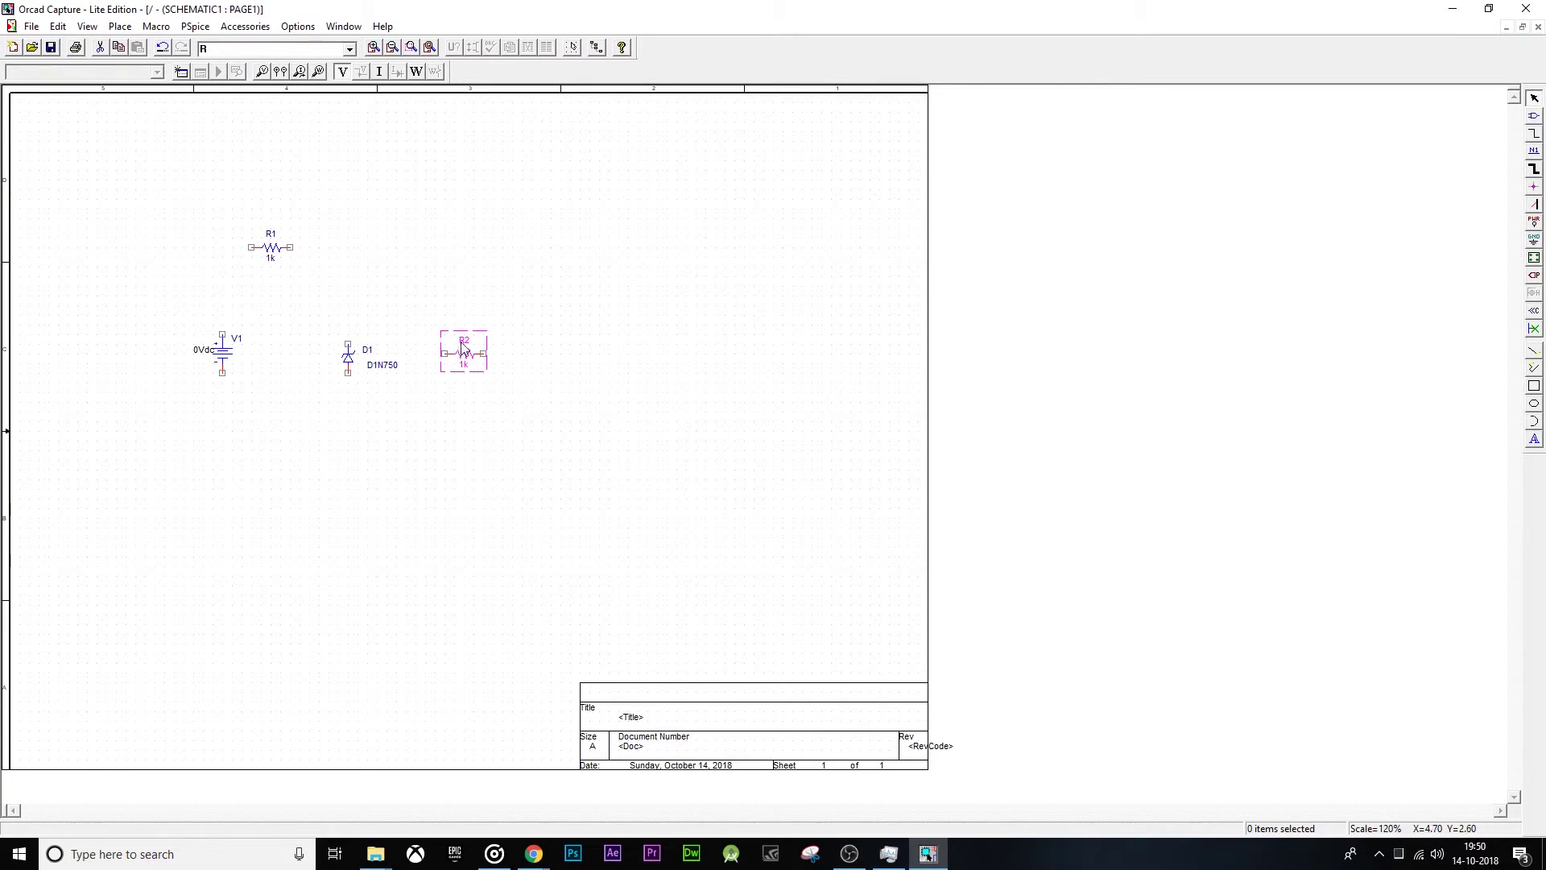
pyautogui.rightClick(465, 350)
pyautogui.click(489, 395)
pyautogui.click(429, 456)
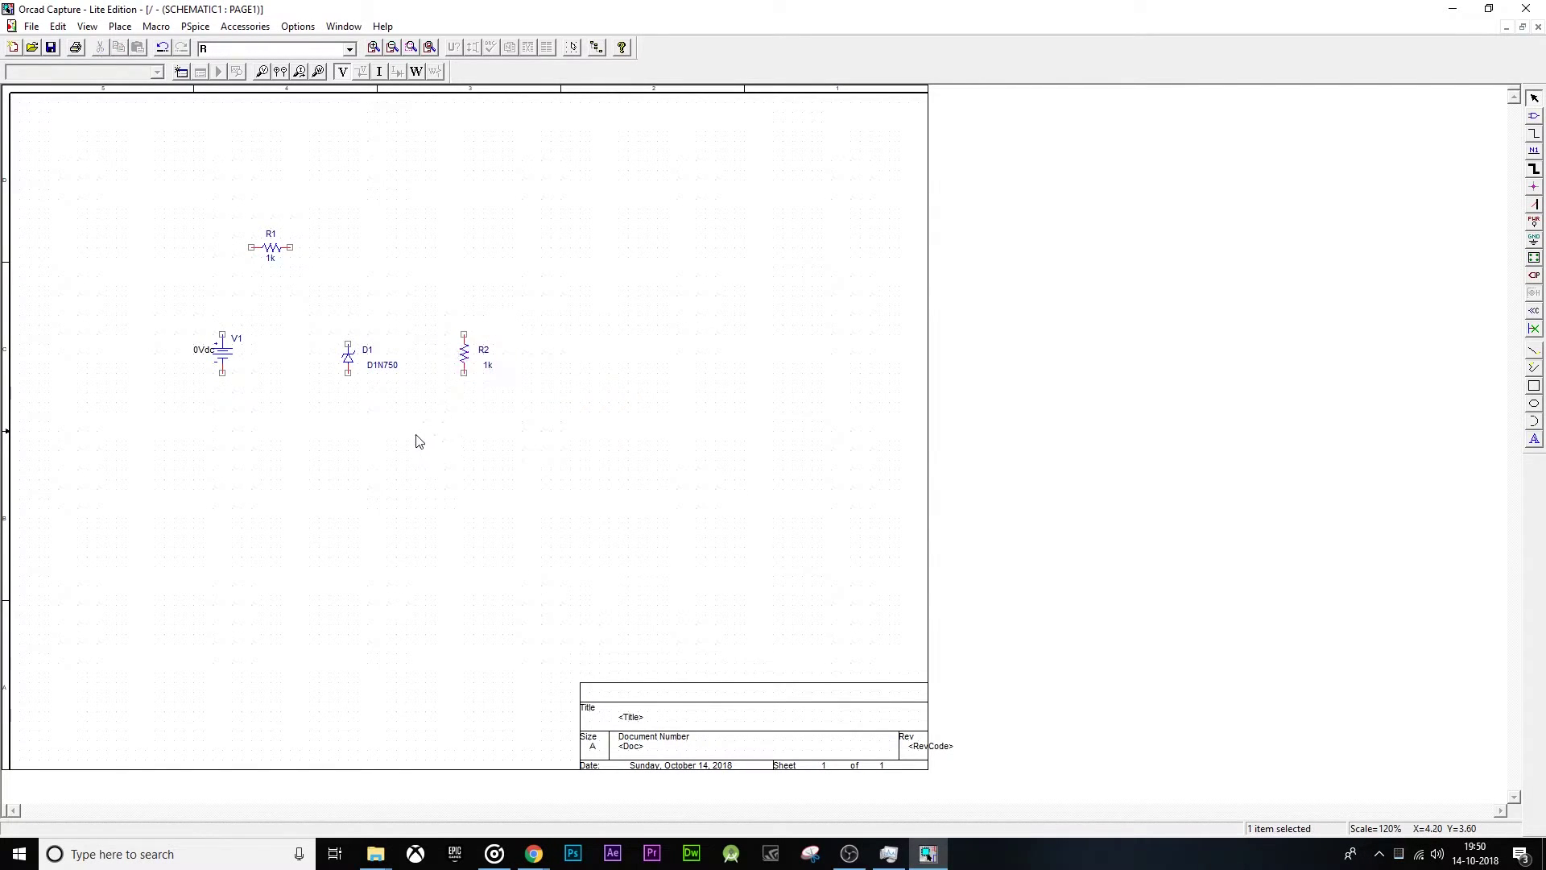
# Step: Place a GND ground symbol below the parts
pyautogui.press('g')
pyautogui.click(660, 383)
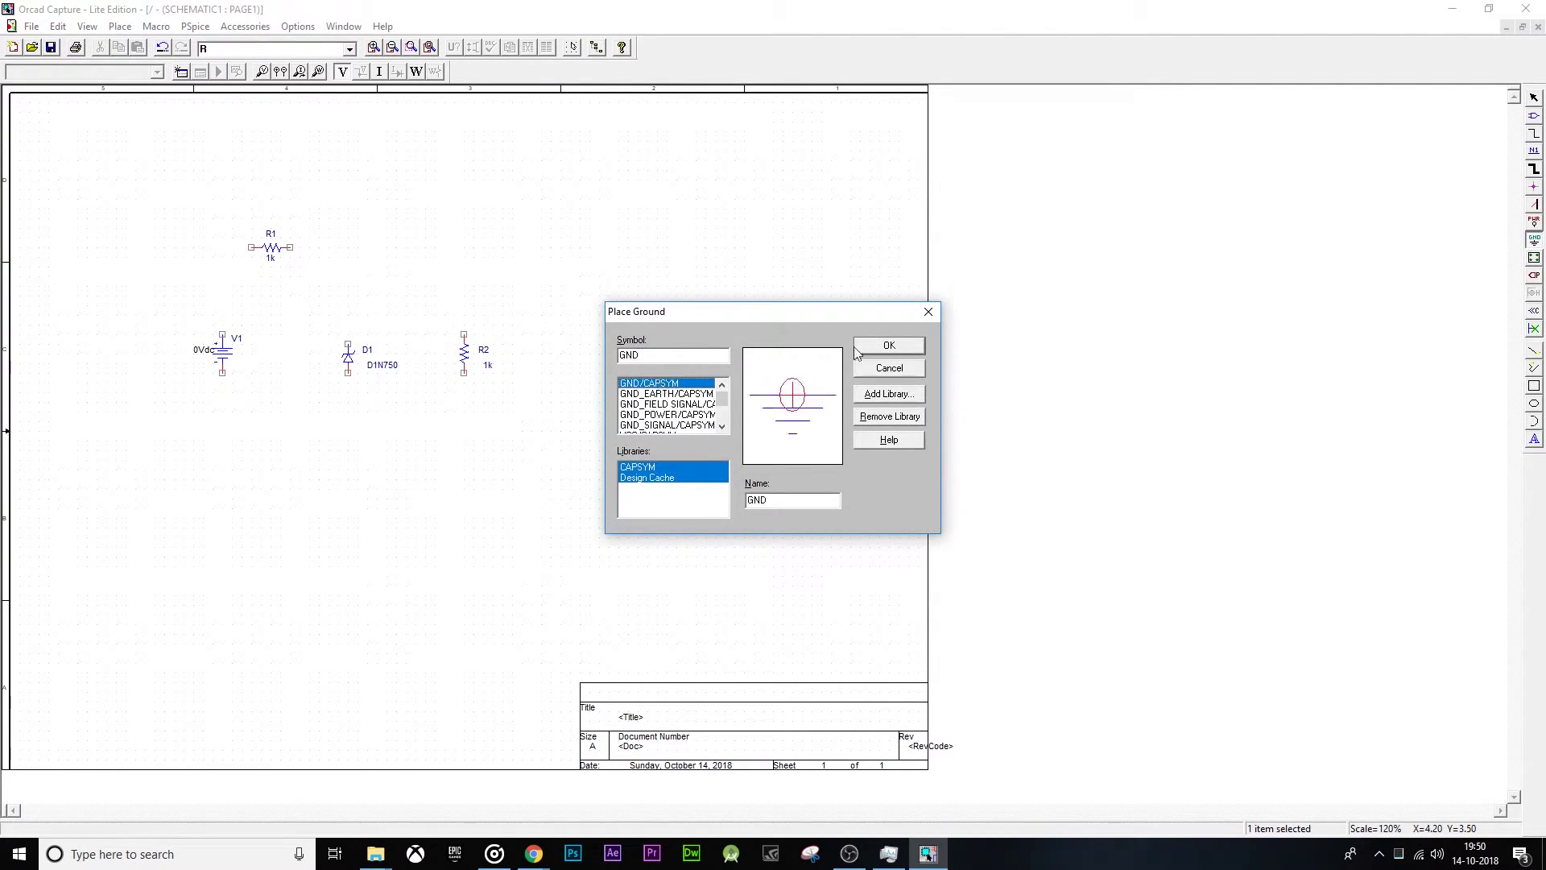
pyautogui.click(889, 346)
pyautogui.click(299, 433)
pyautogui.press('Escape')
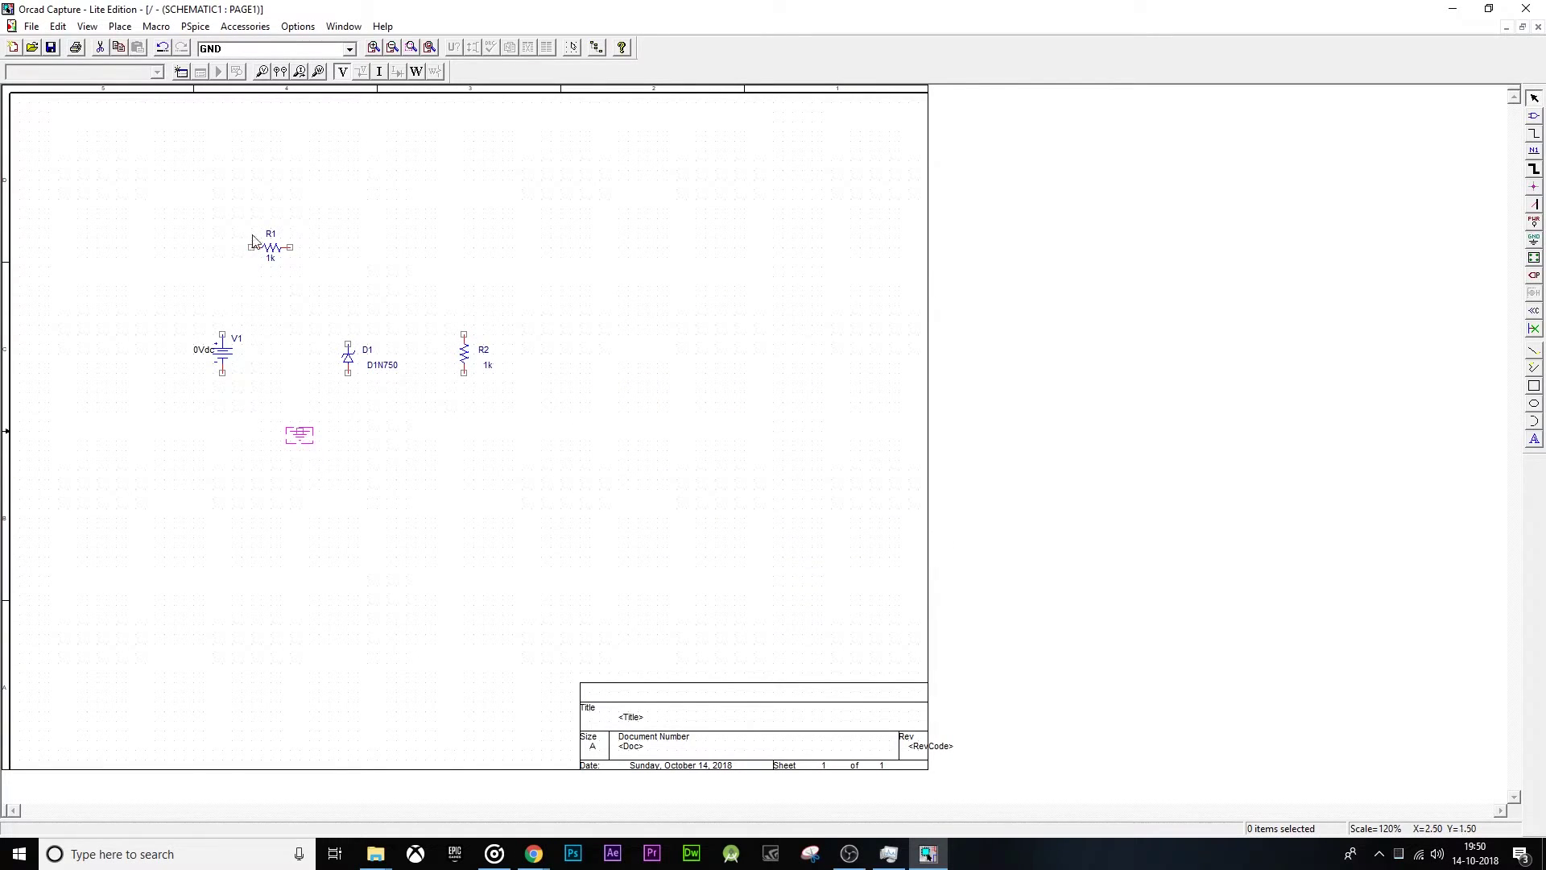
# Step: Wire V1 to R1, R1 to R2 and D1 on top, and join all bottom pins through ground
pyautogui.press('w')
pyautogui.click(222, 333)
pyautogui.click(251, 247)
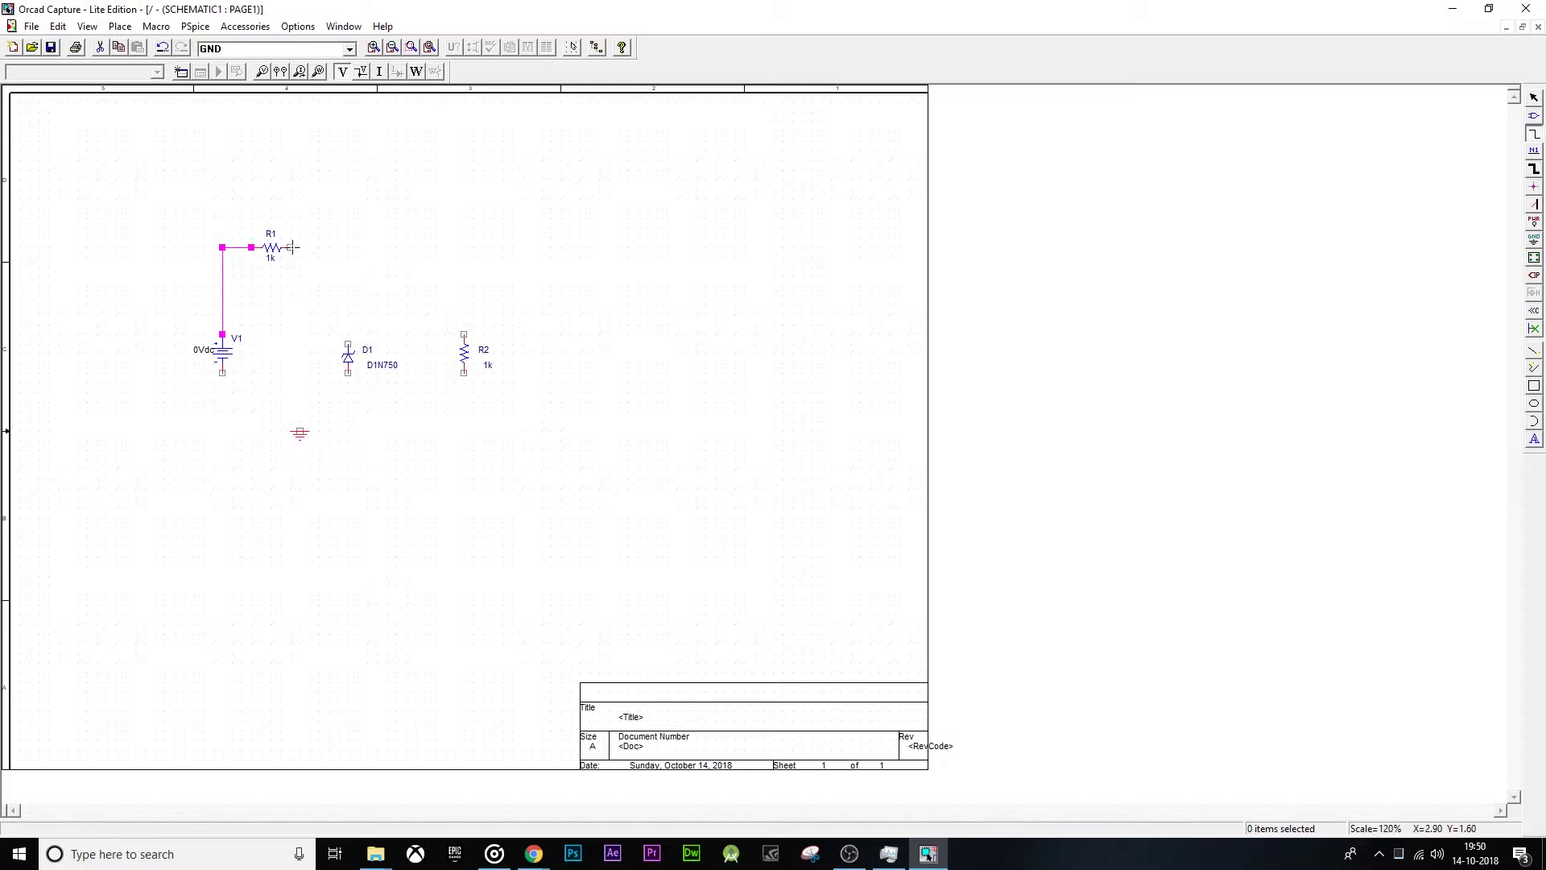
pyautogui.click(291, 247)
pyautogui.click(463, 330)
pyautogui.click(348, 341)
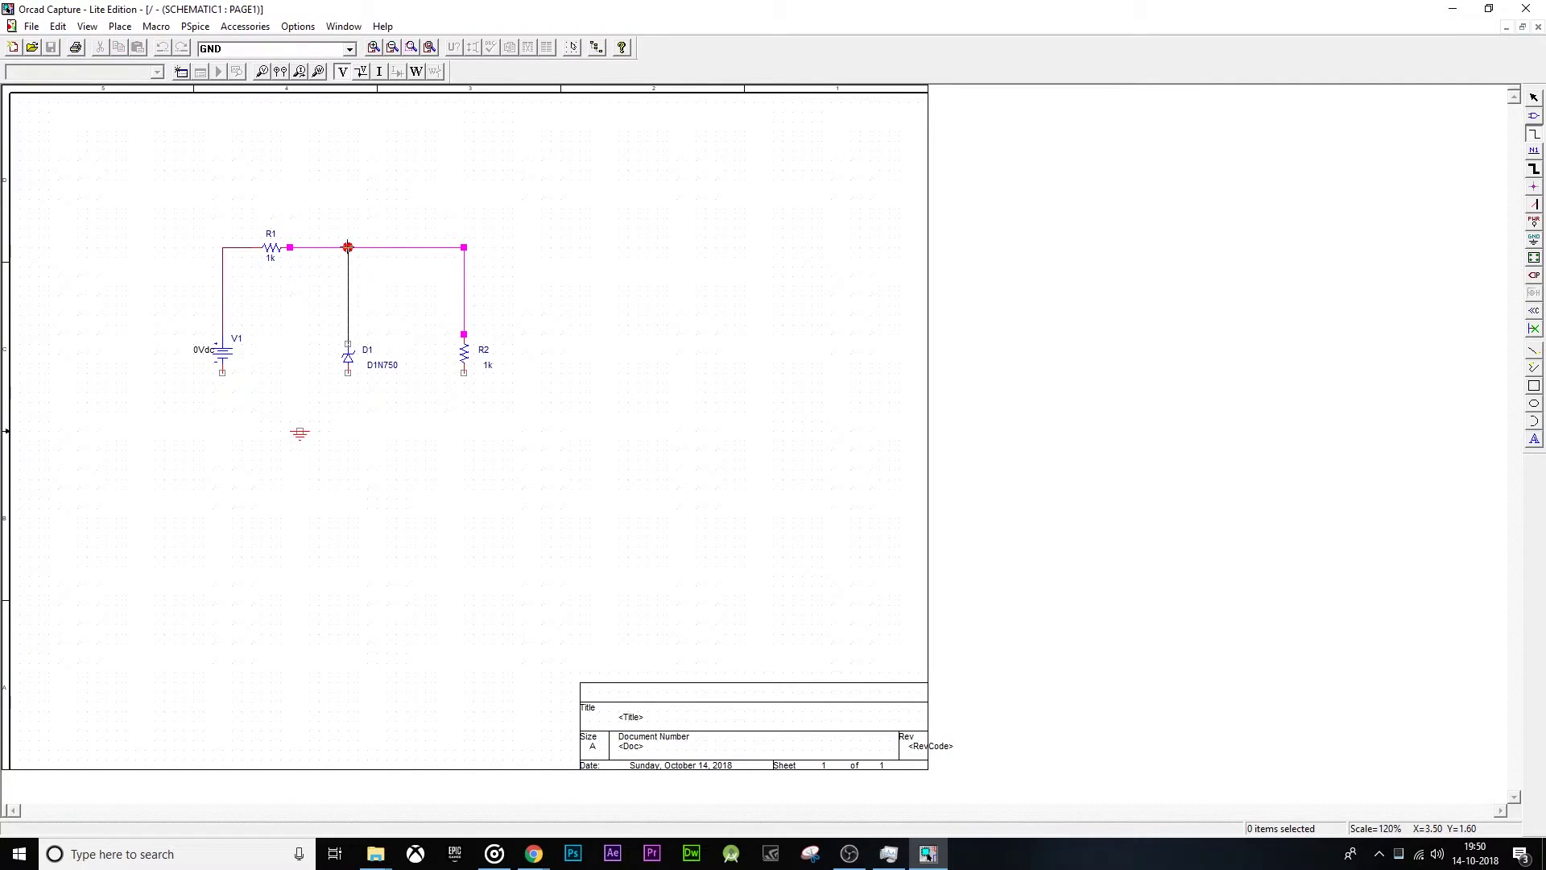
pyautogui.click(348, 247)
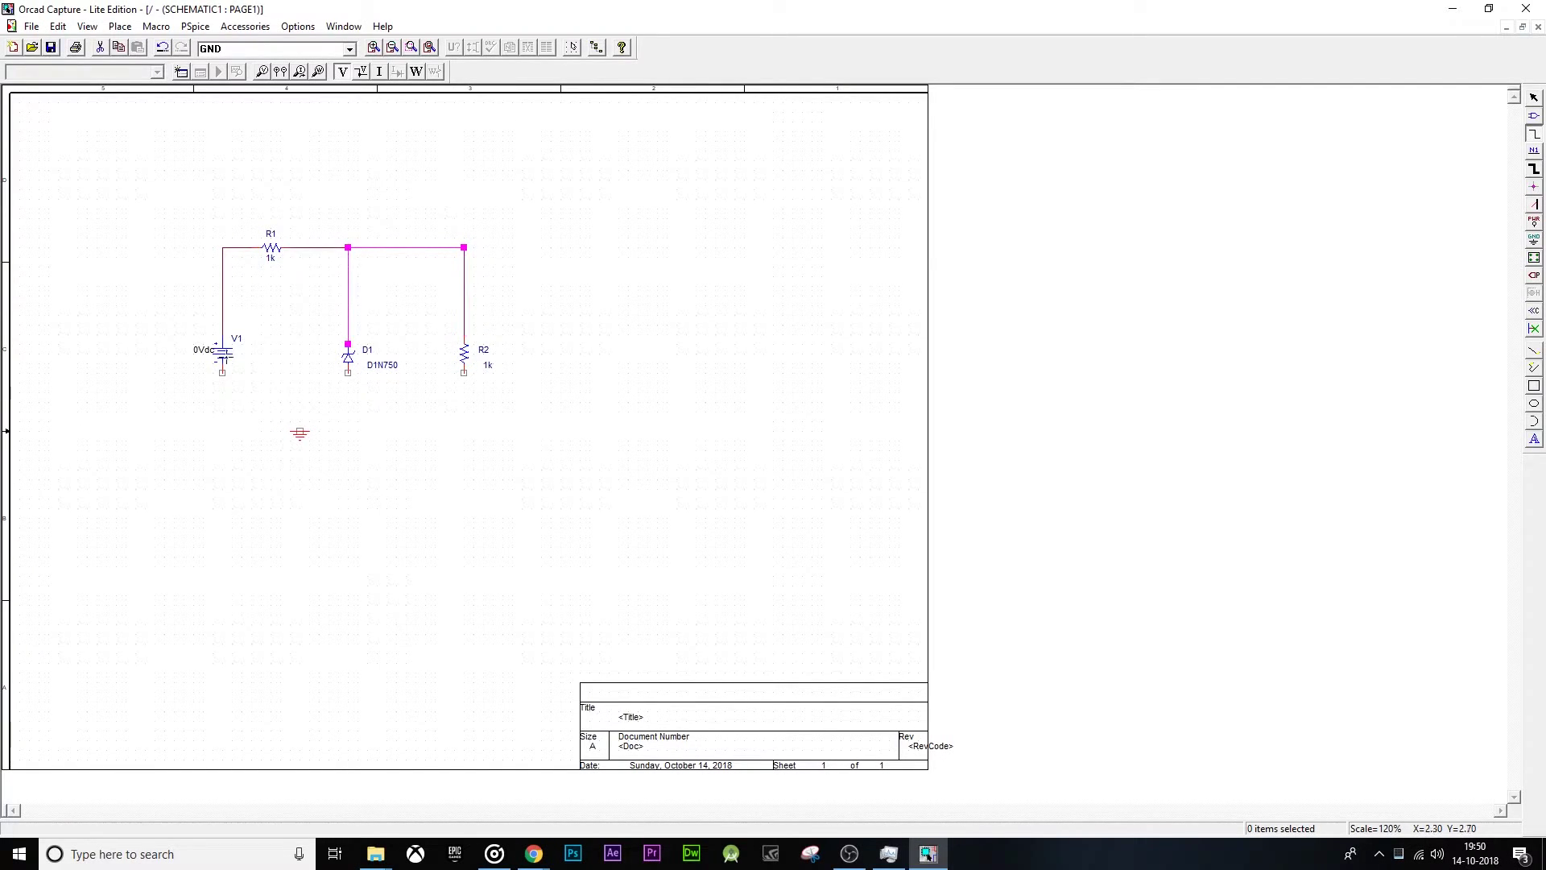
pyautogui.click(221, 372)
pyautogui.moveTo(436, 436)
pyautogui.mouseDown()
pyautogui.moveTo(471, 425)
pyautogui.moveTo(464, 373)
pyautogui.mouseUp()
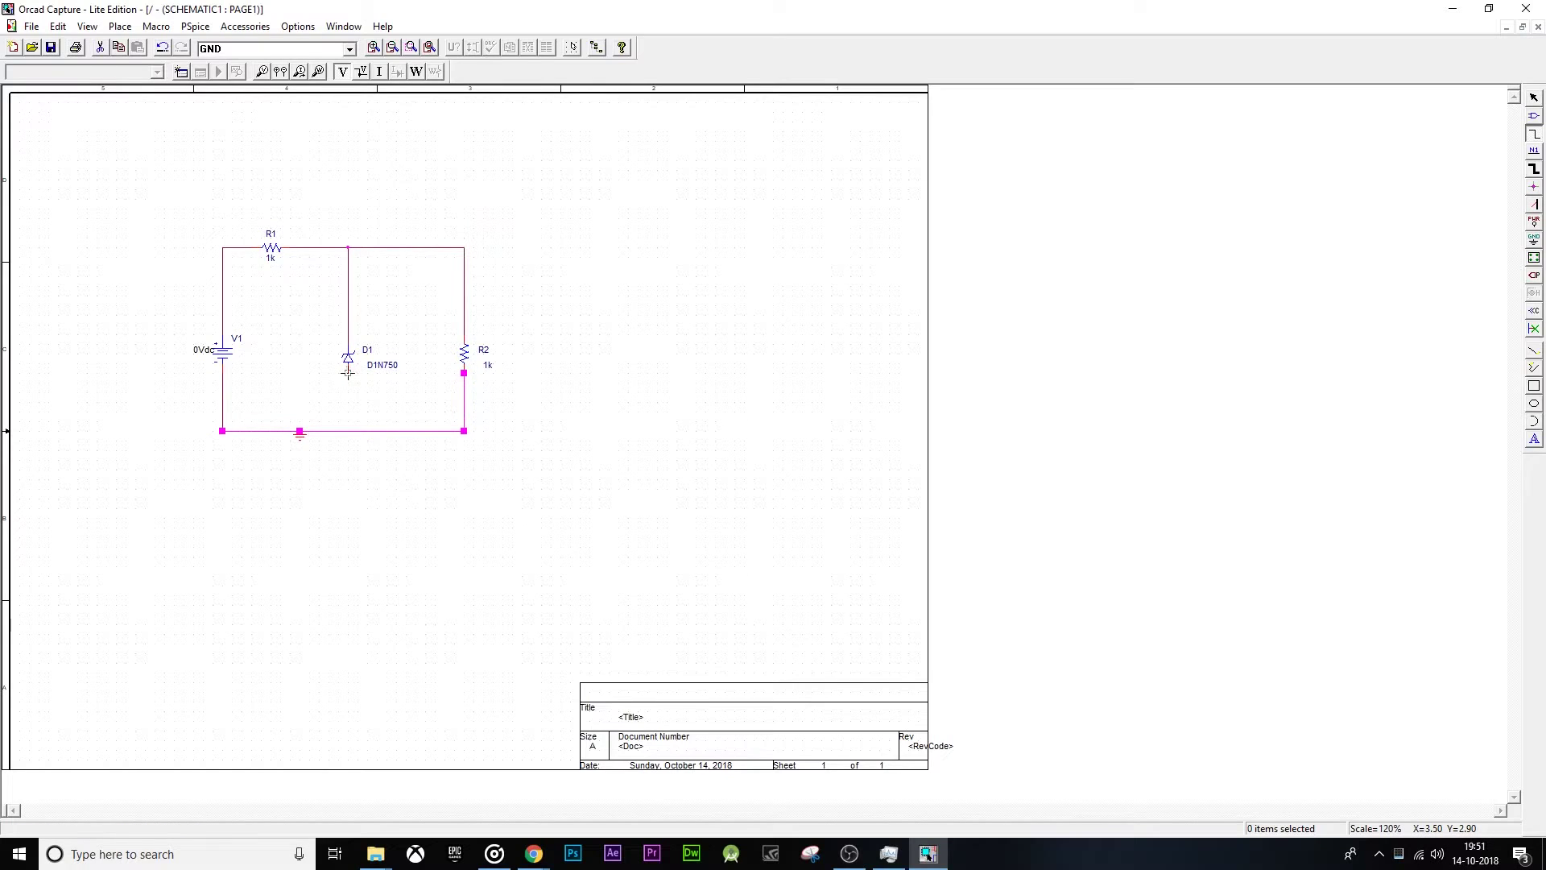
pyautogui.moveTo(348, 372); pyautogui.dragTo(348, 431)
pyautogui.press('Escape')
# Step: Rename the ground symbol's net to 0 in the Property Editor
pyautogui.click(302, 450)
pyautogui.doubleClick(299, 440)
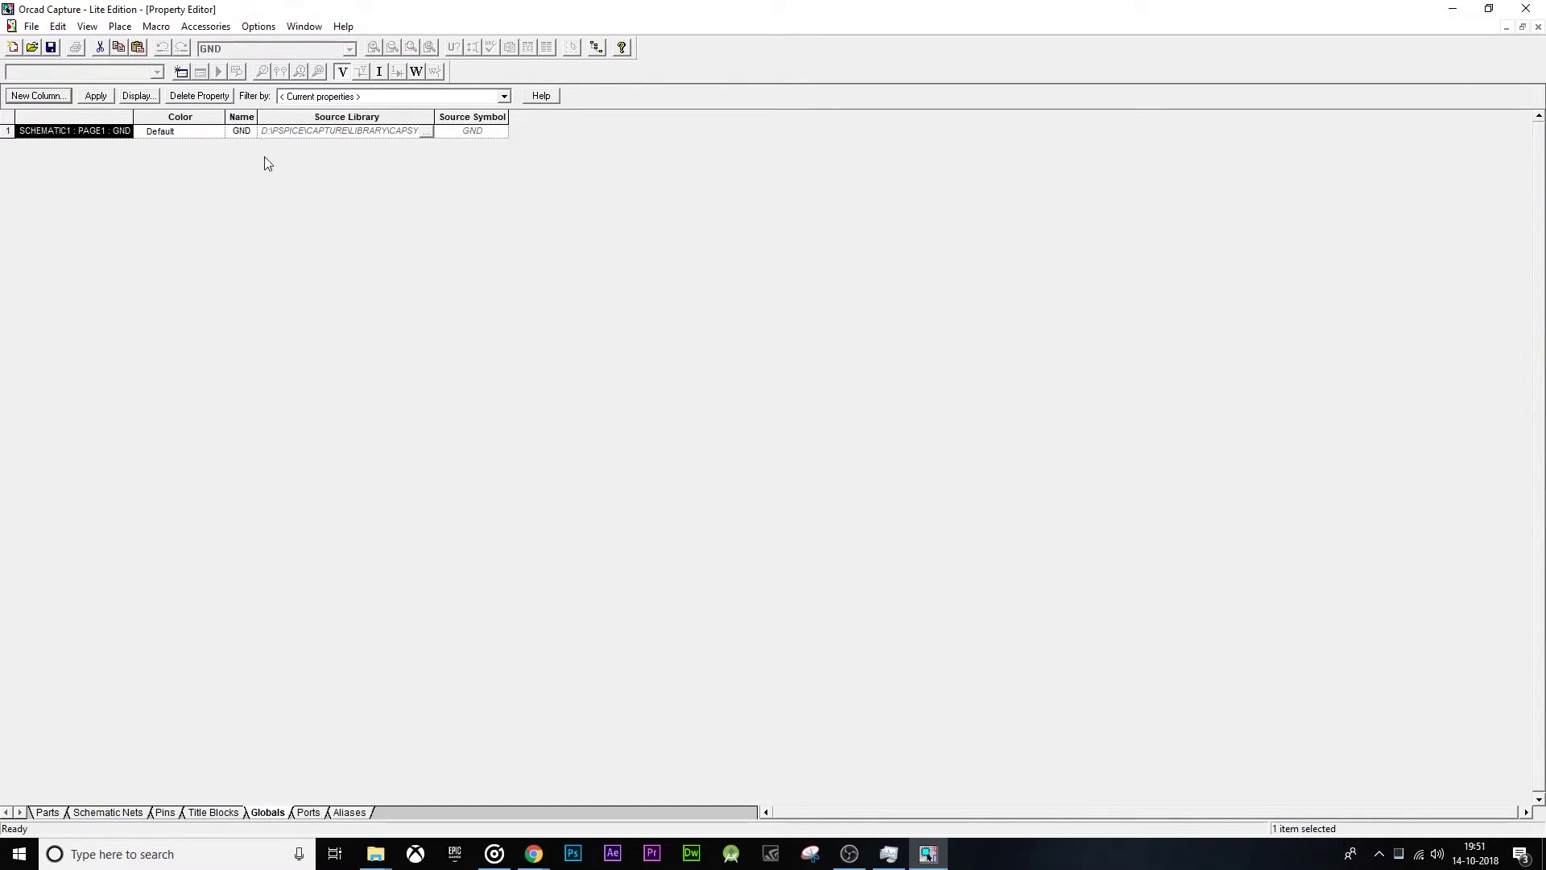
pyautogui.click(182, 132)
pyautogui.doubleClick(242, 132)
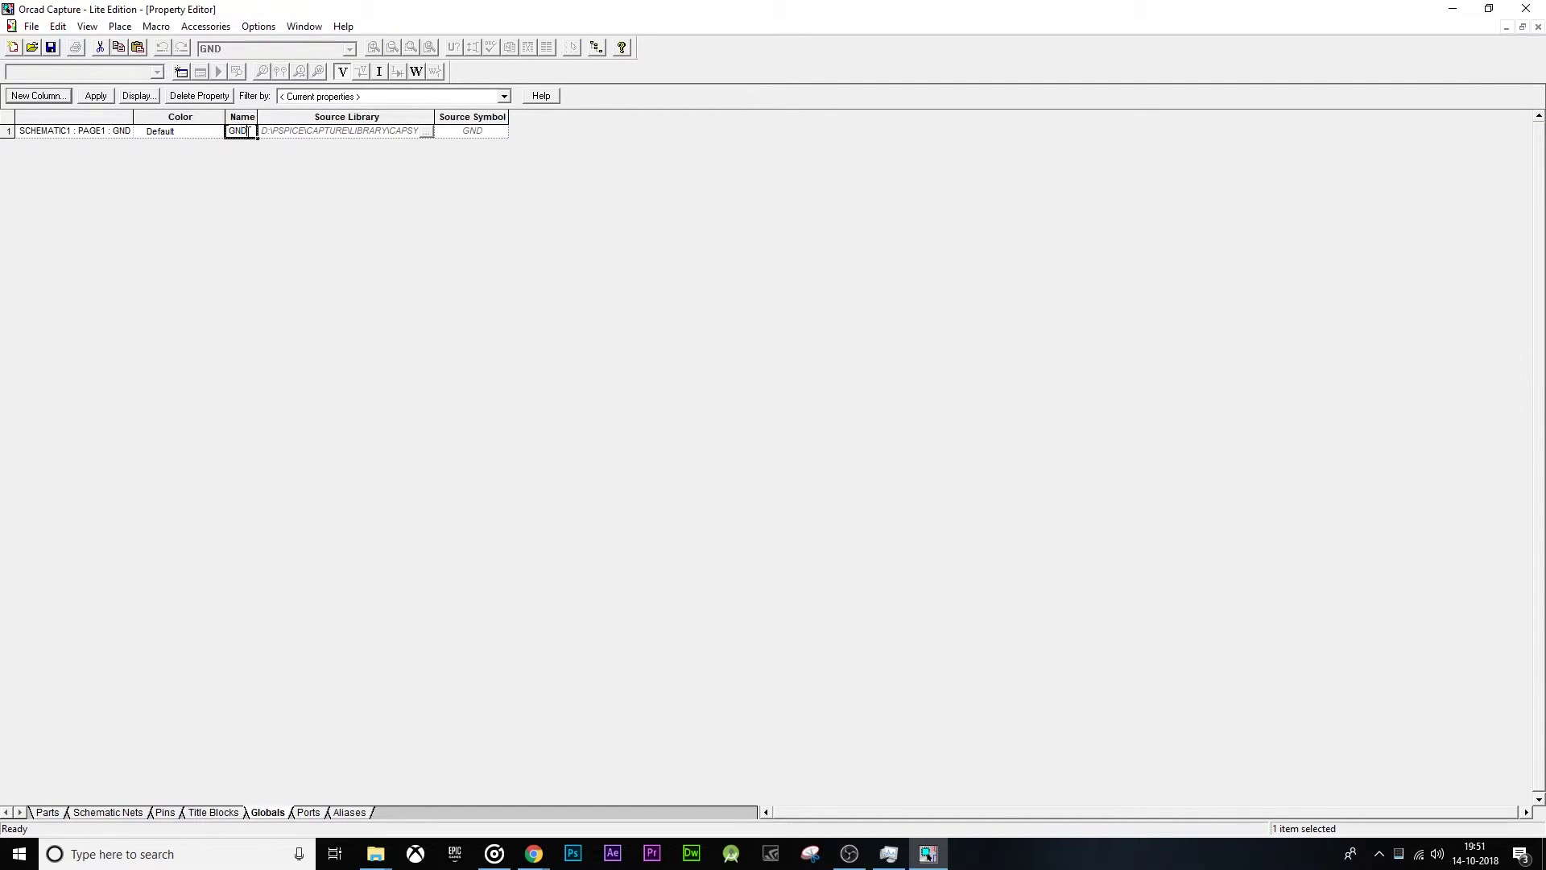
pyautogui.write('0')
pyautogui.press('Tab')
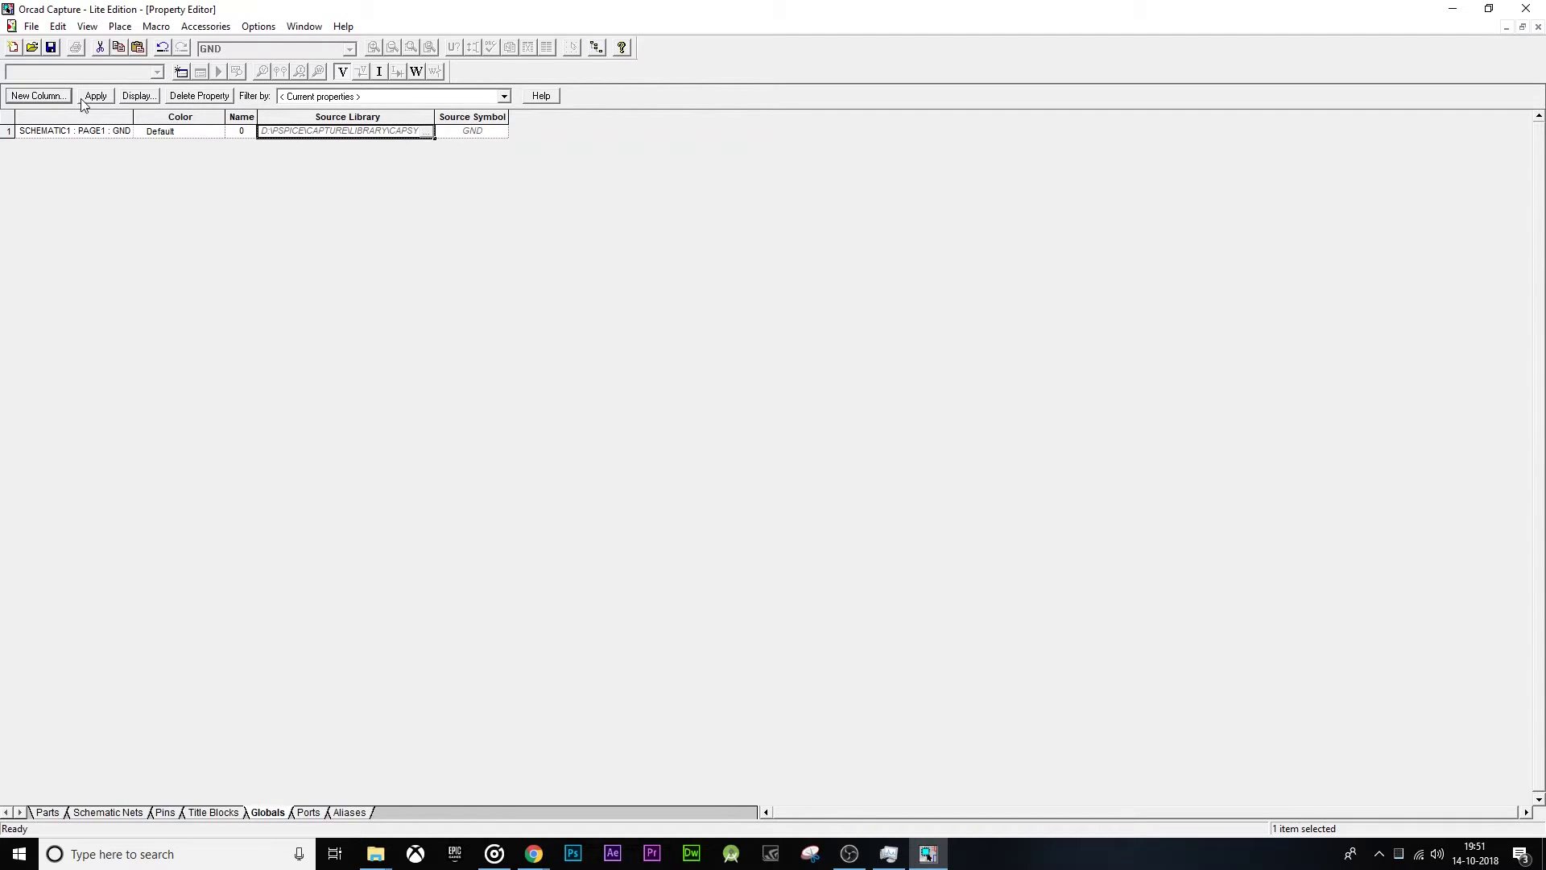
pyautogui.click(87, 97)
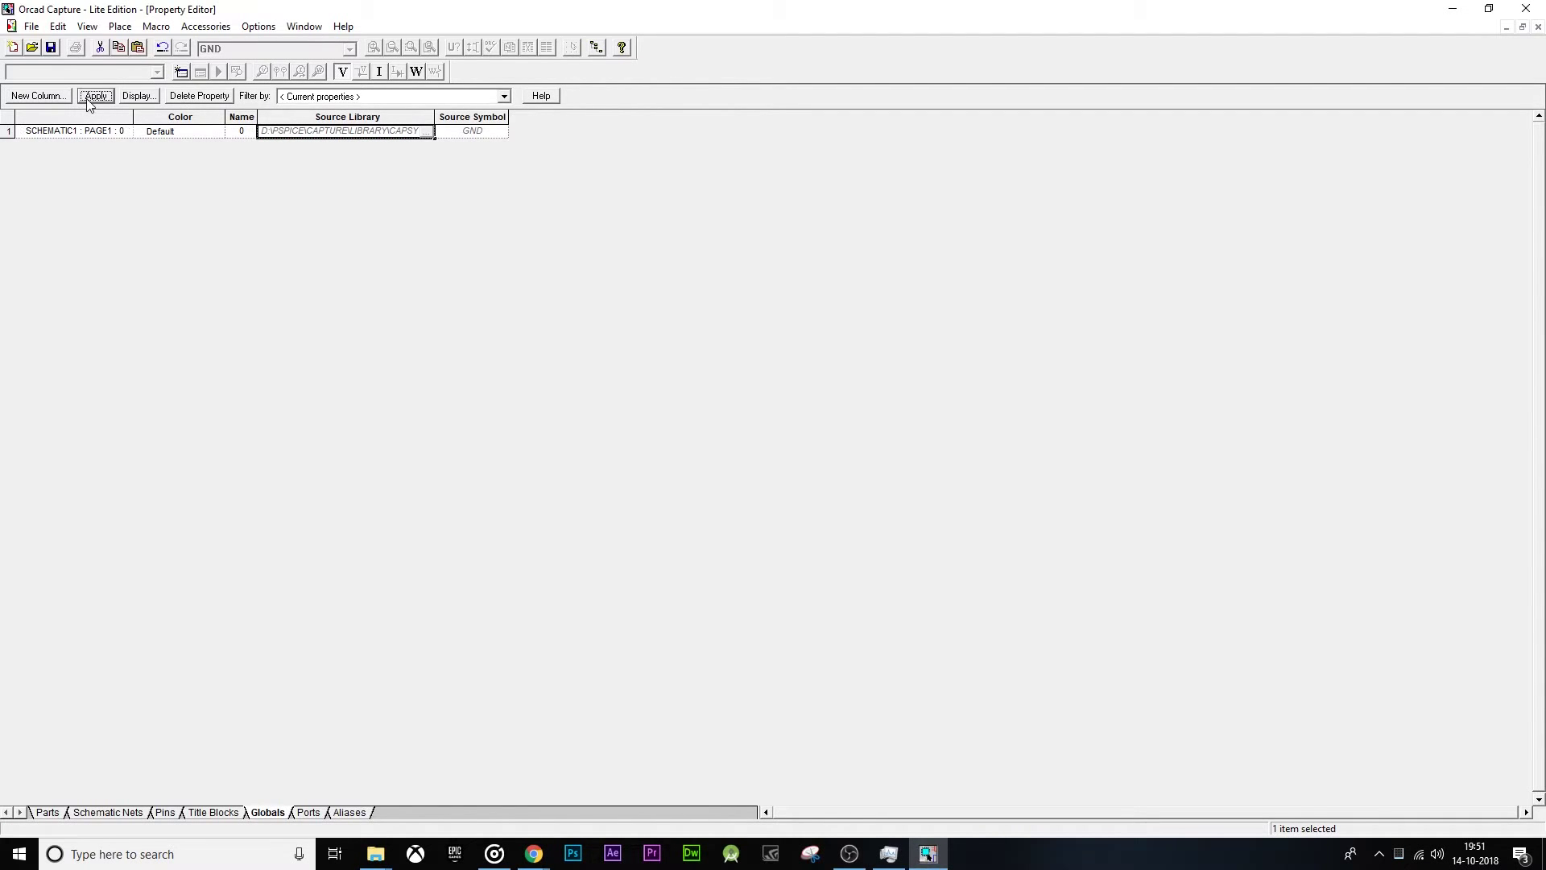
pyautogui.click(1539, 28)
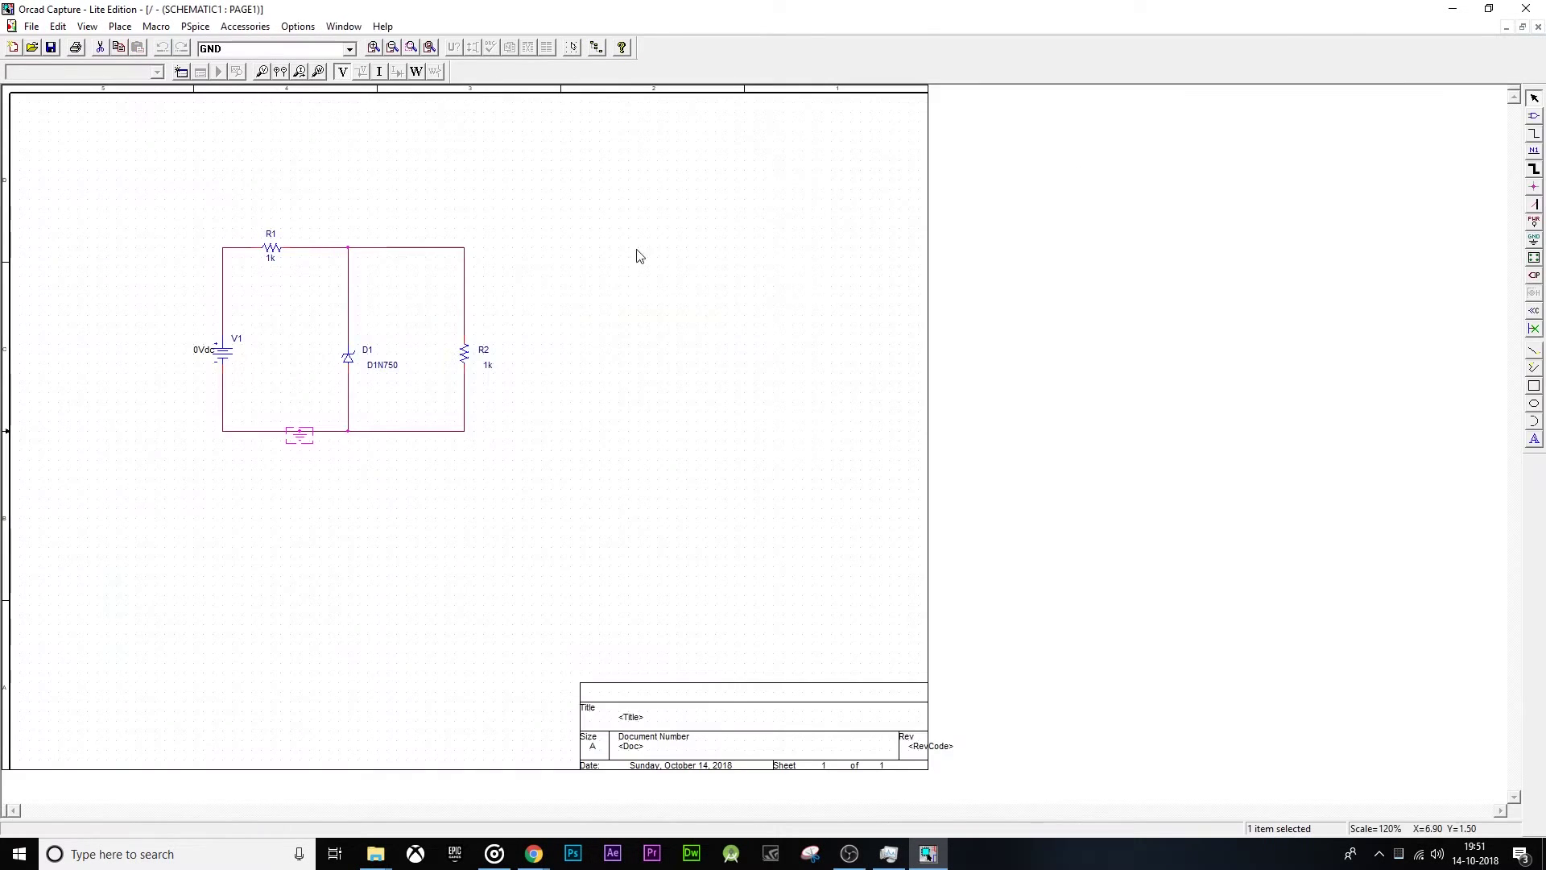
# Step: Change resistor R2's value to 10 in the Property Editor
pyautogui.doubleClick(464, 354)
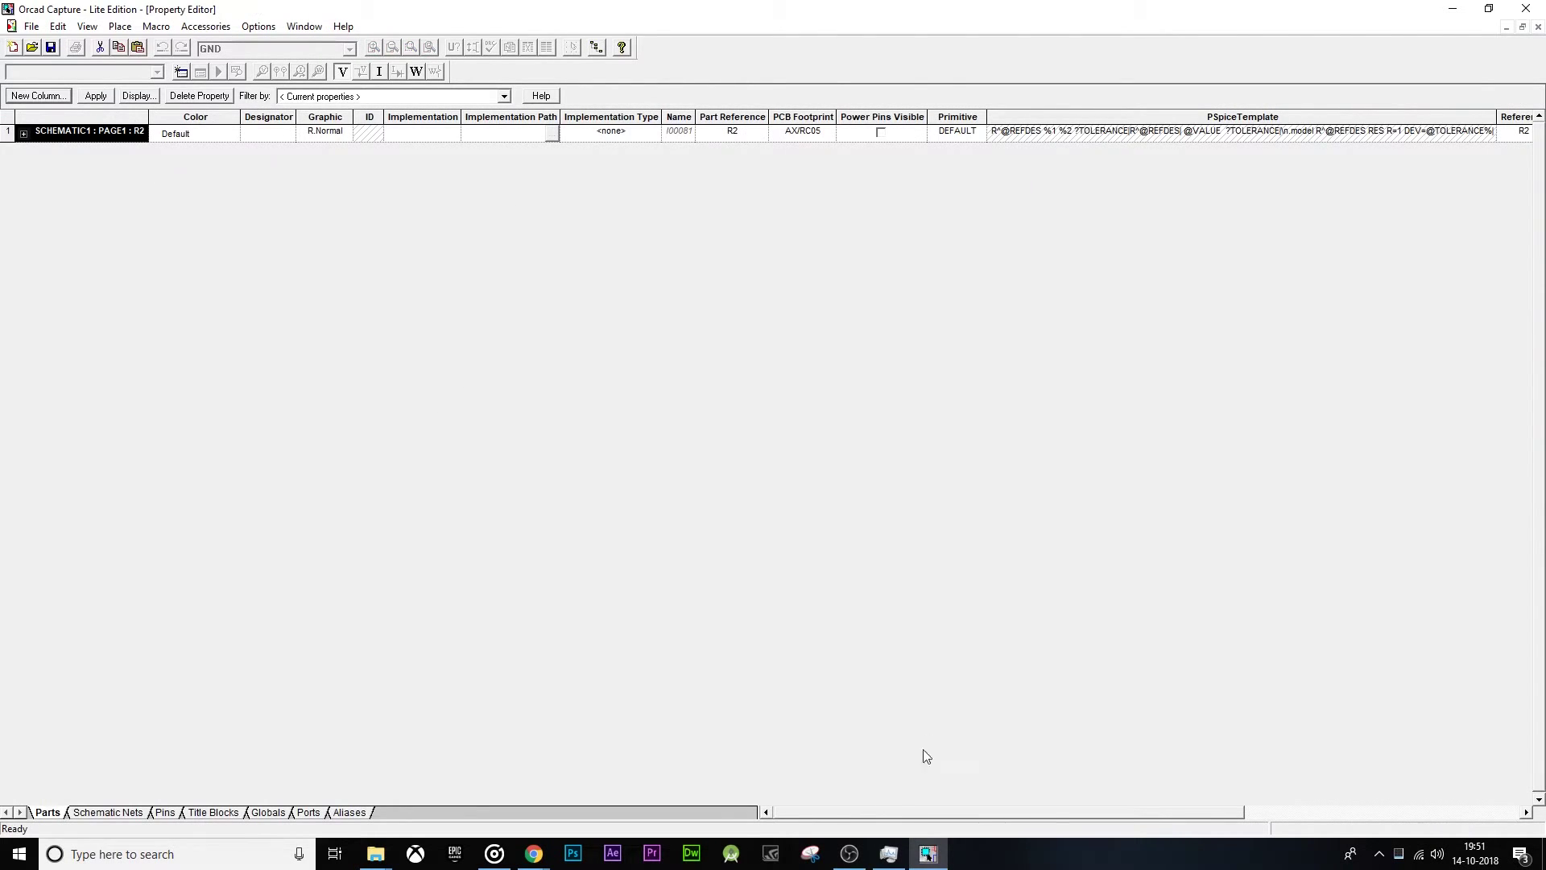
pyautogui.moveTo(844, 809); pyautogui.dragTo(1114, 803)
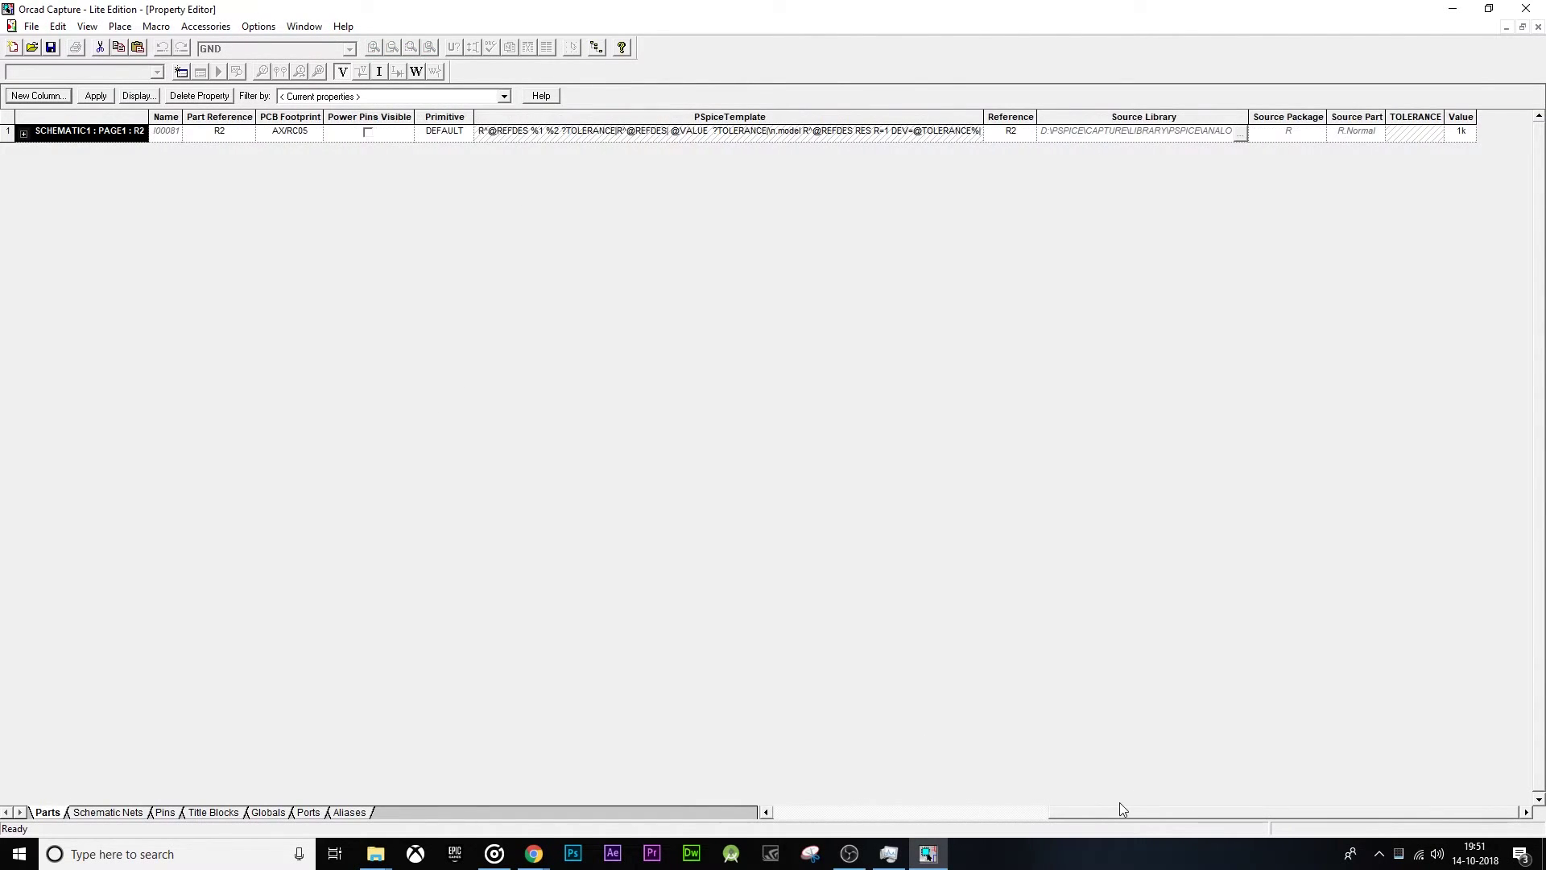
pyautogui.click(1461, 131)
pyautogui.click(1465, 132)
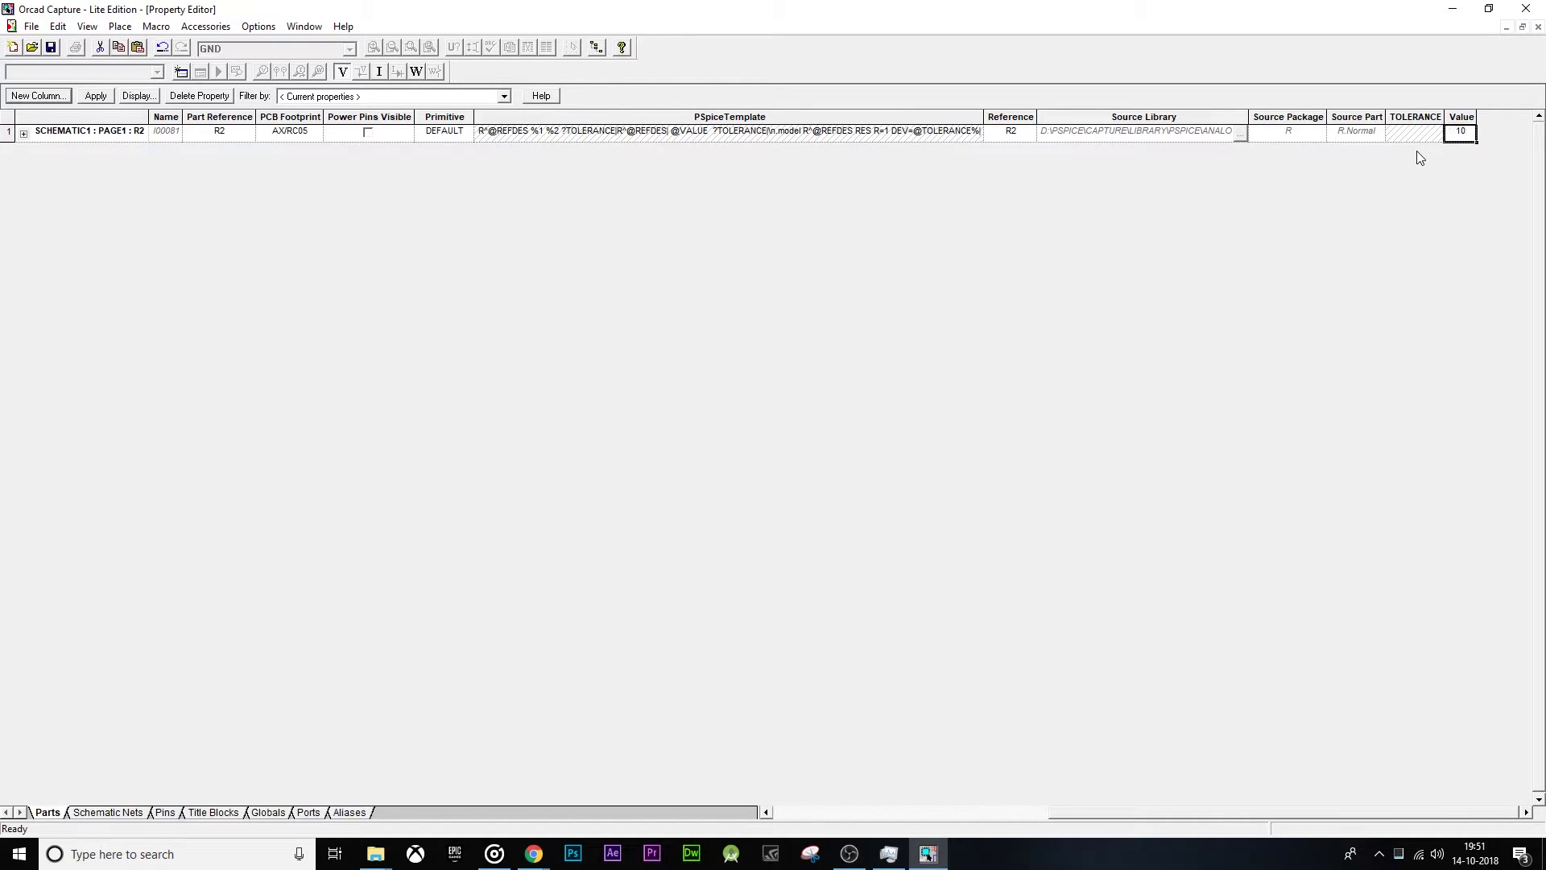
pyautogui.click(86, 100)
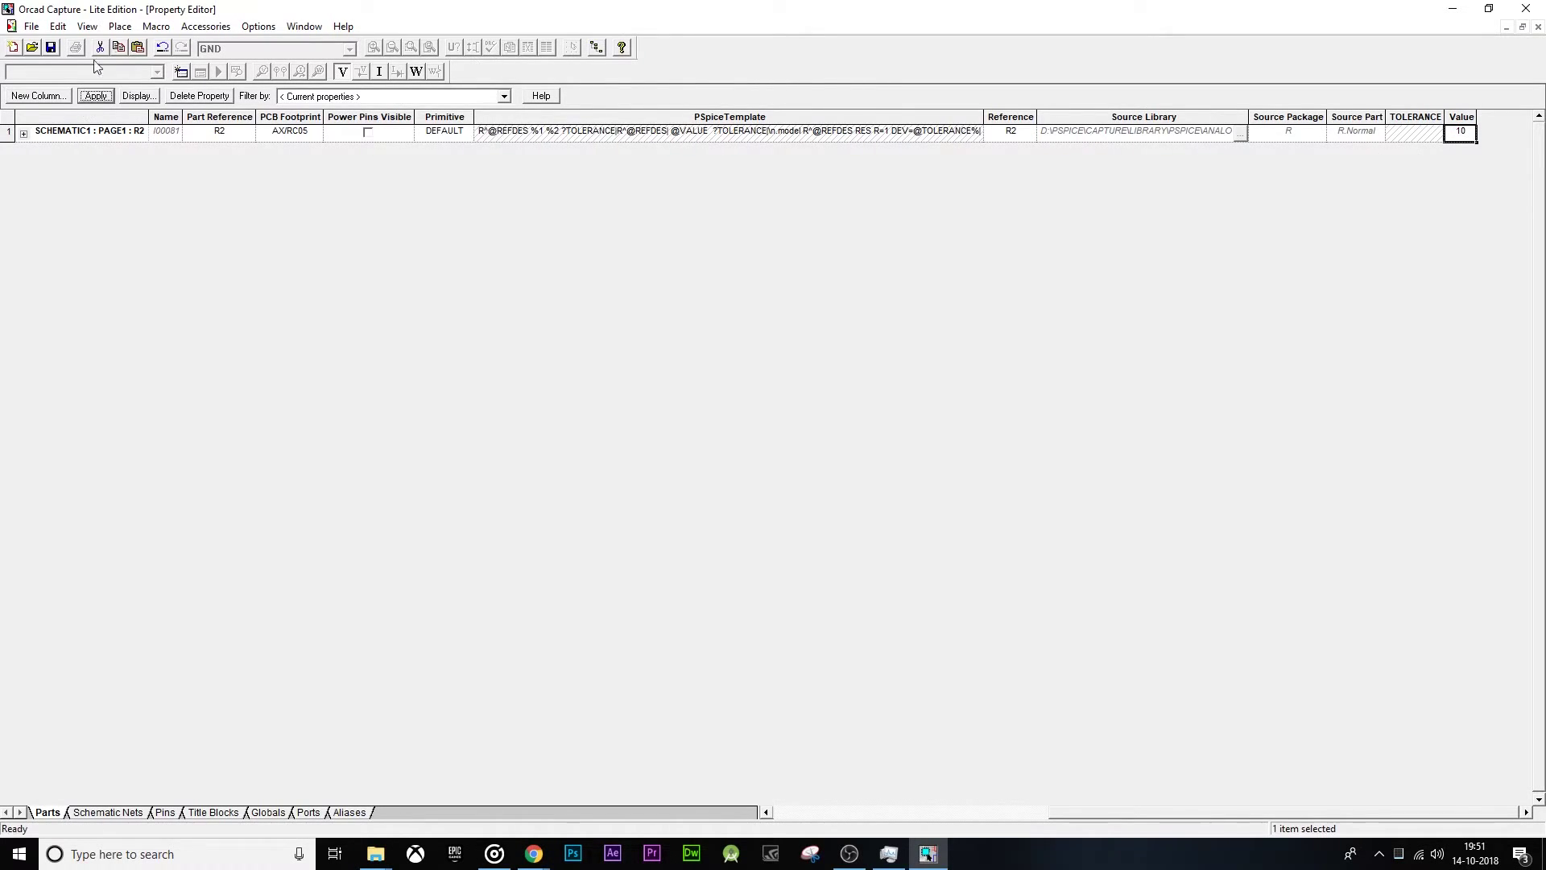
pyautogui.click(1538, 27)
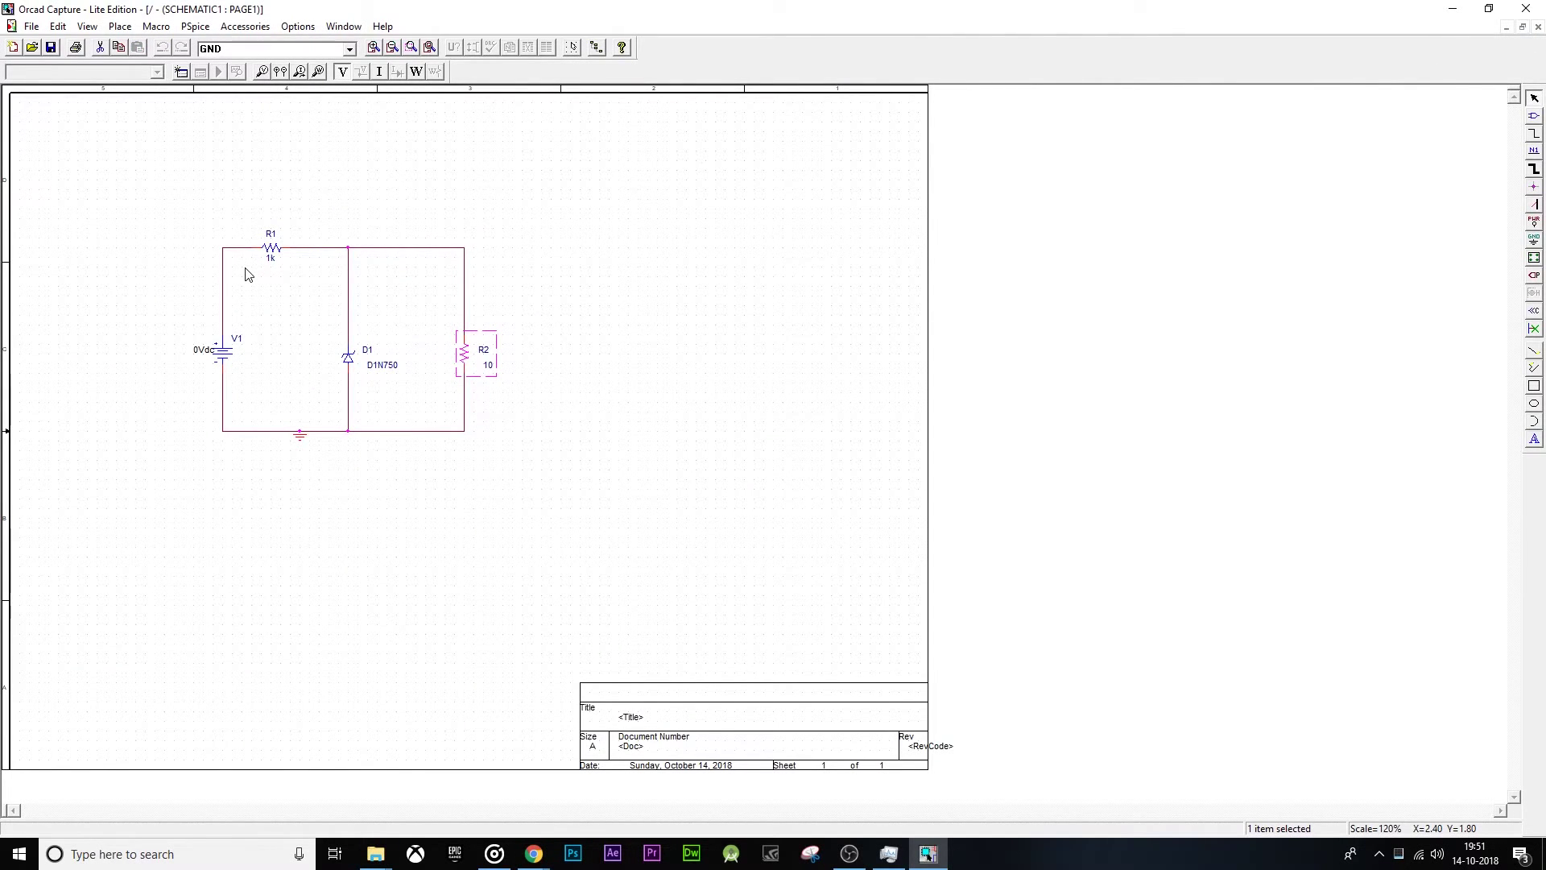
# Step: Set source V1's voltage to 10 and start a new simulation profile
pyautogui.doubleClick(205, 349)
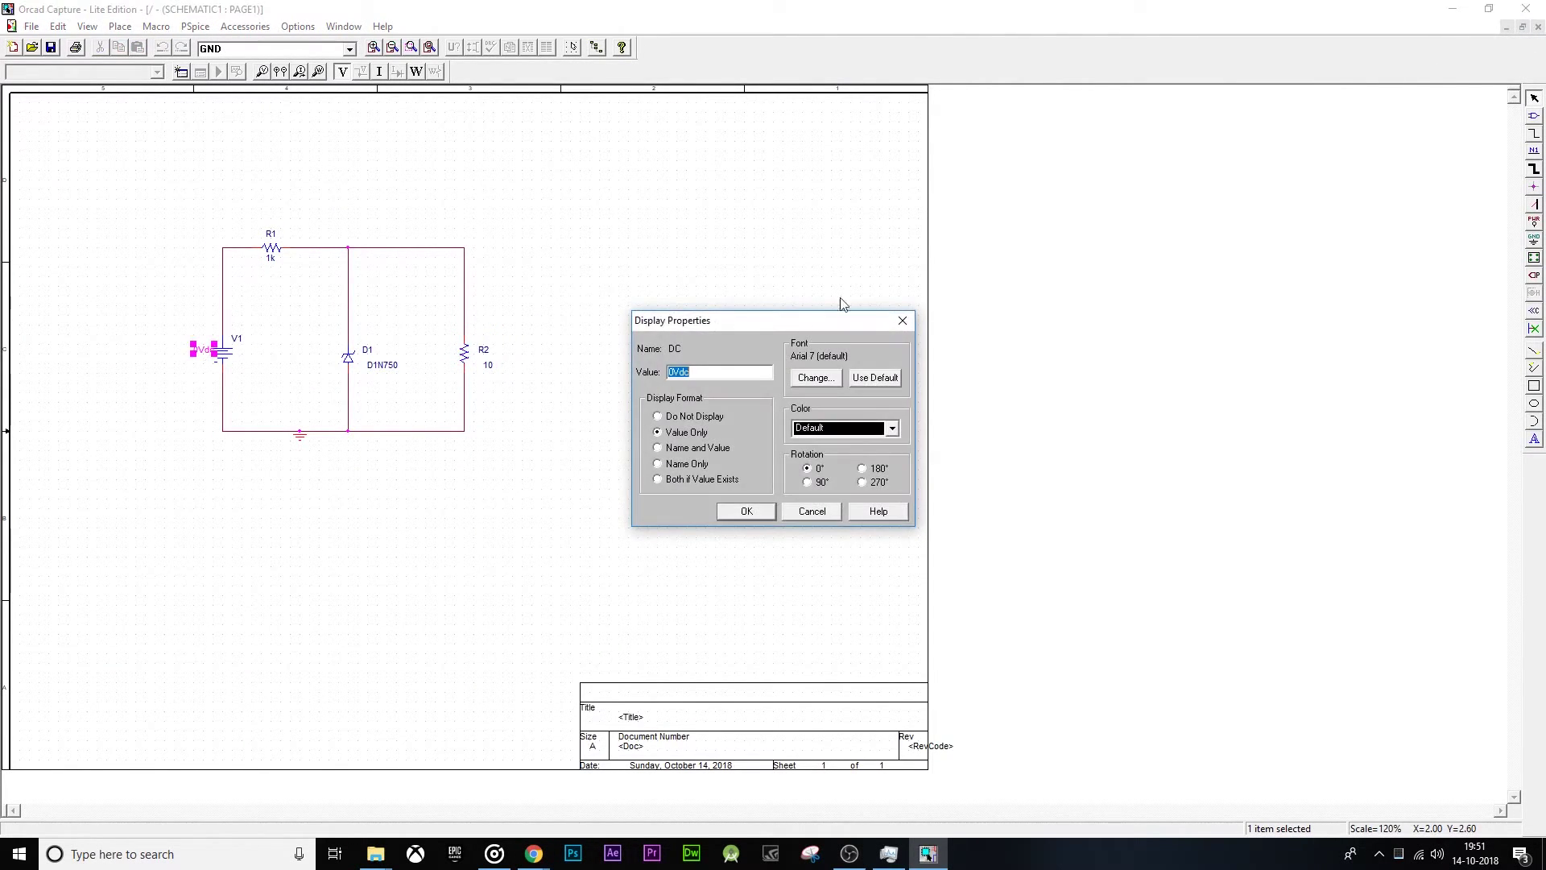
pyautogui.write('10')
pyautogui.press('Return')
pyautogui.click(195, 26)
pyautogui.click(197, 46)
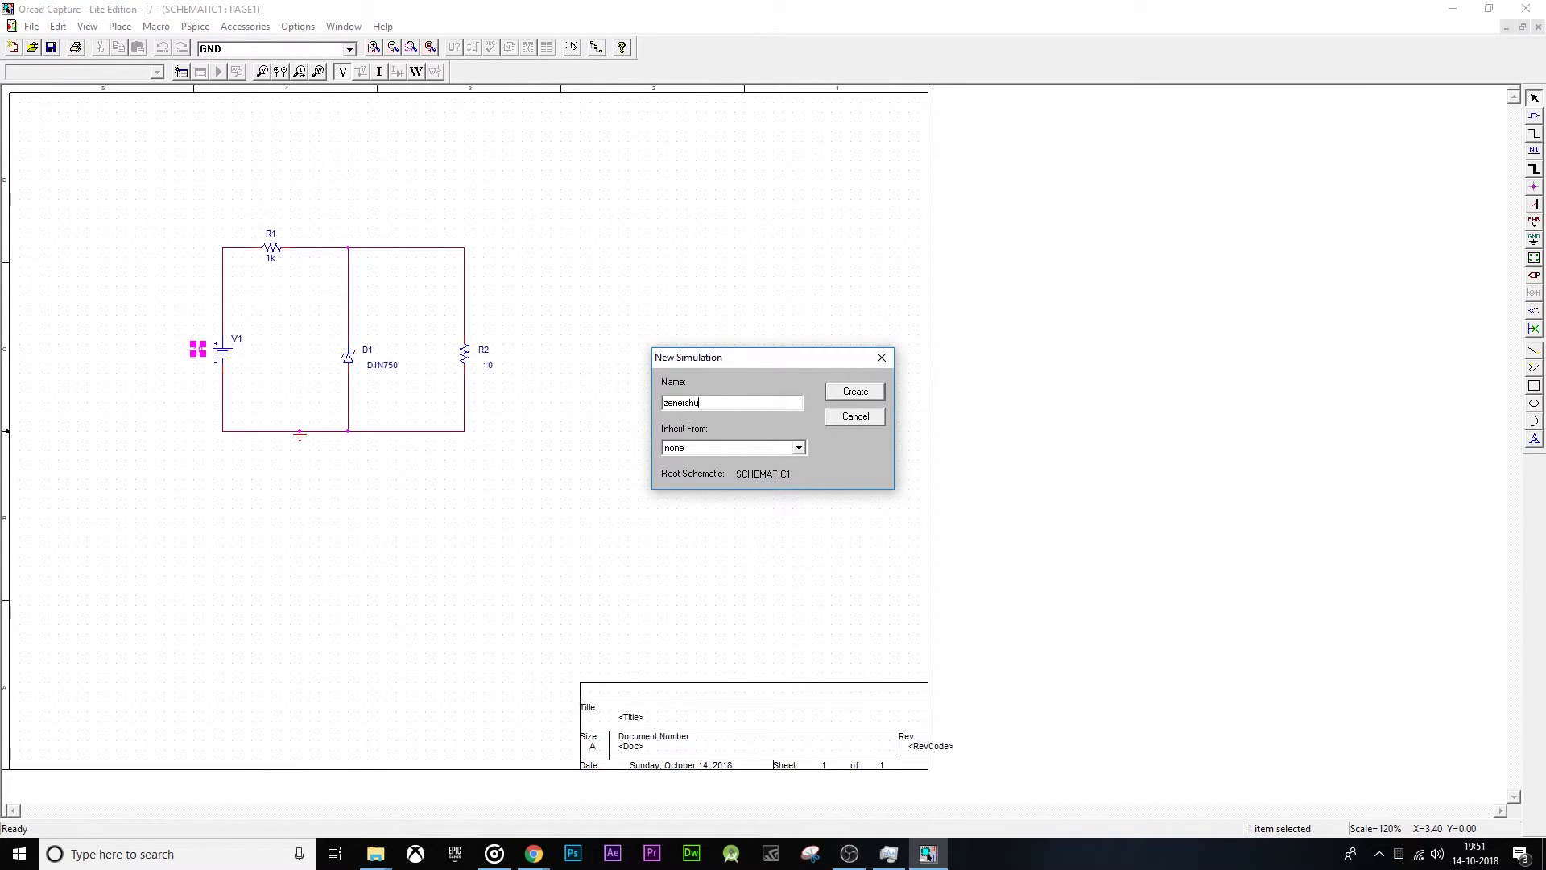
# Step: Create profile zenershunt as a DC sweep of V1 from 0 to 12
pyautogui.press('Return')
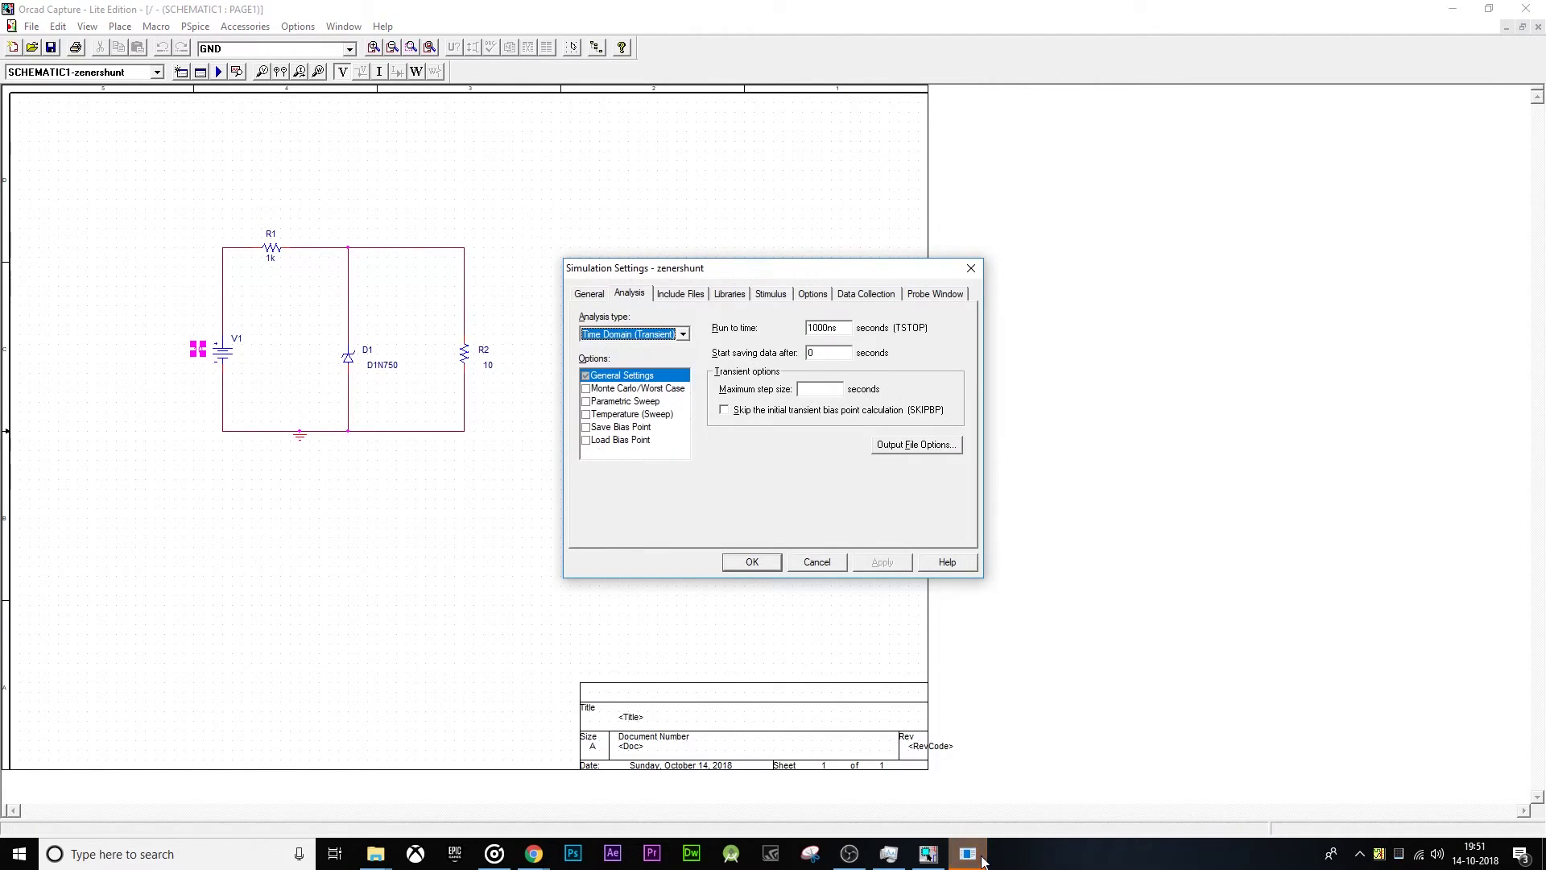
pyautogui.click(681, 334)
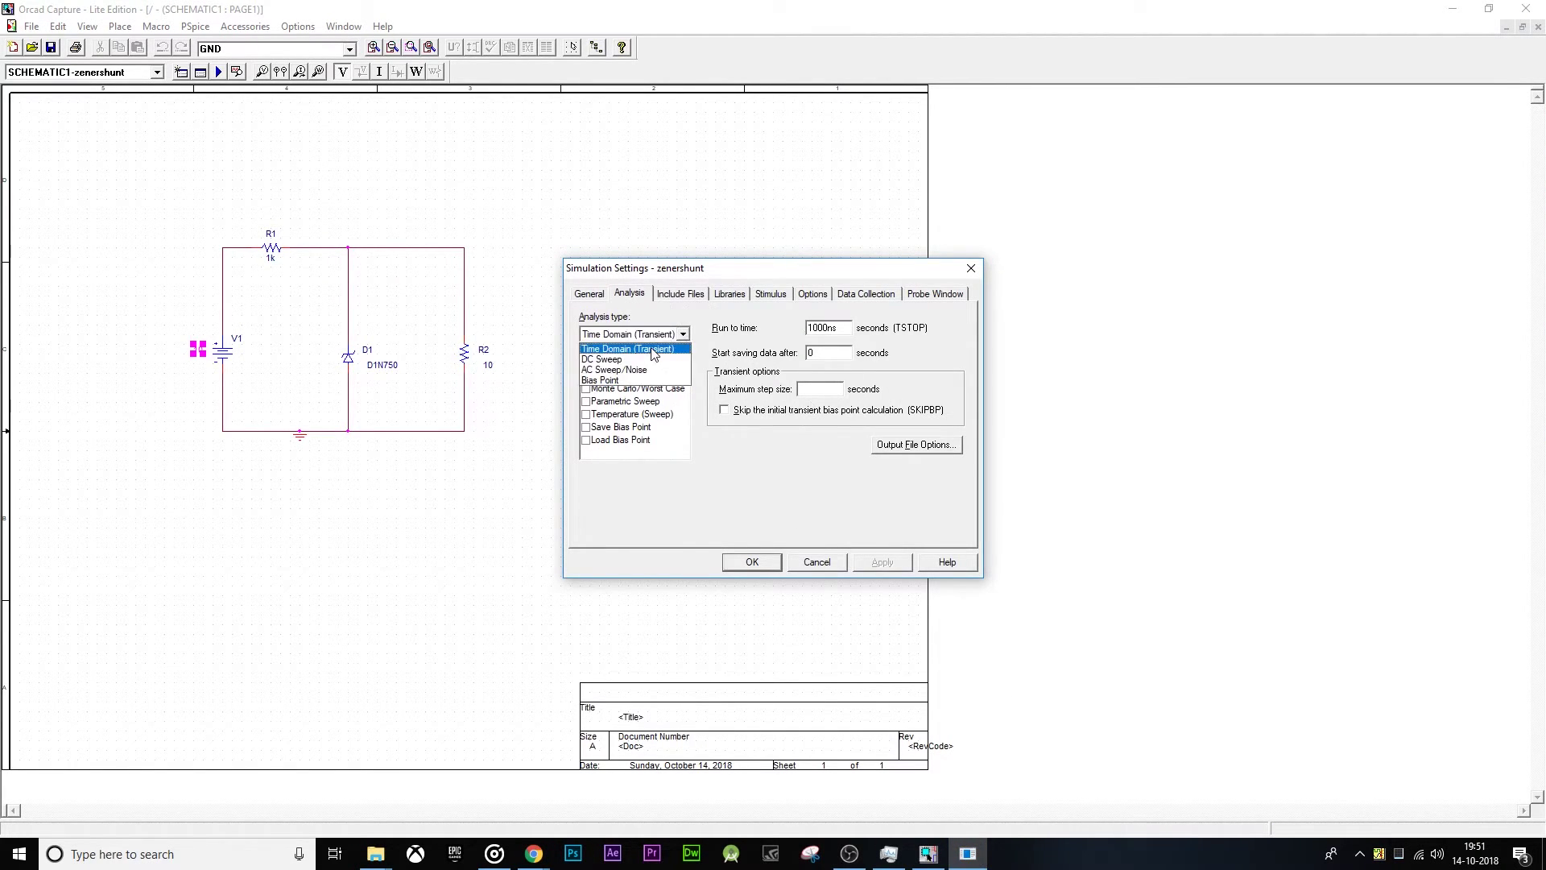
pyautogui.click(632, 360)
pyautogui.click(898, 335)
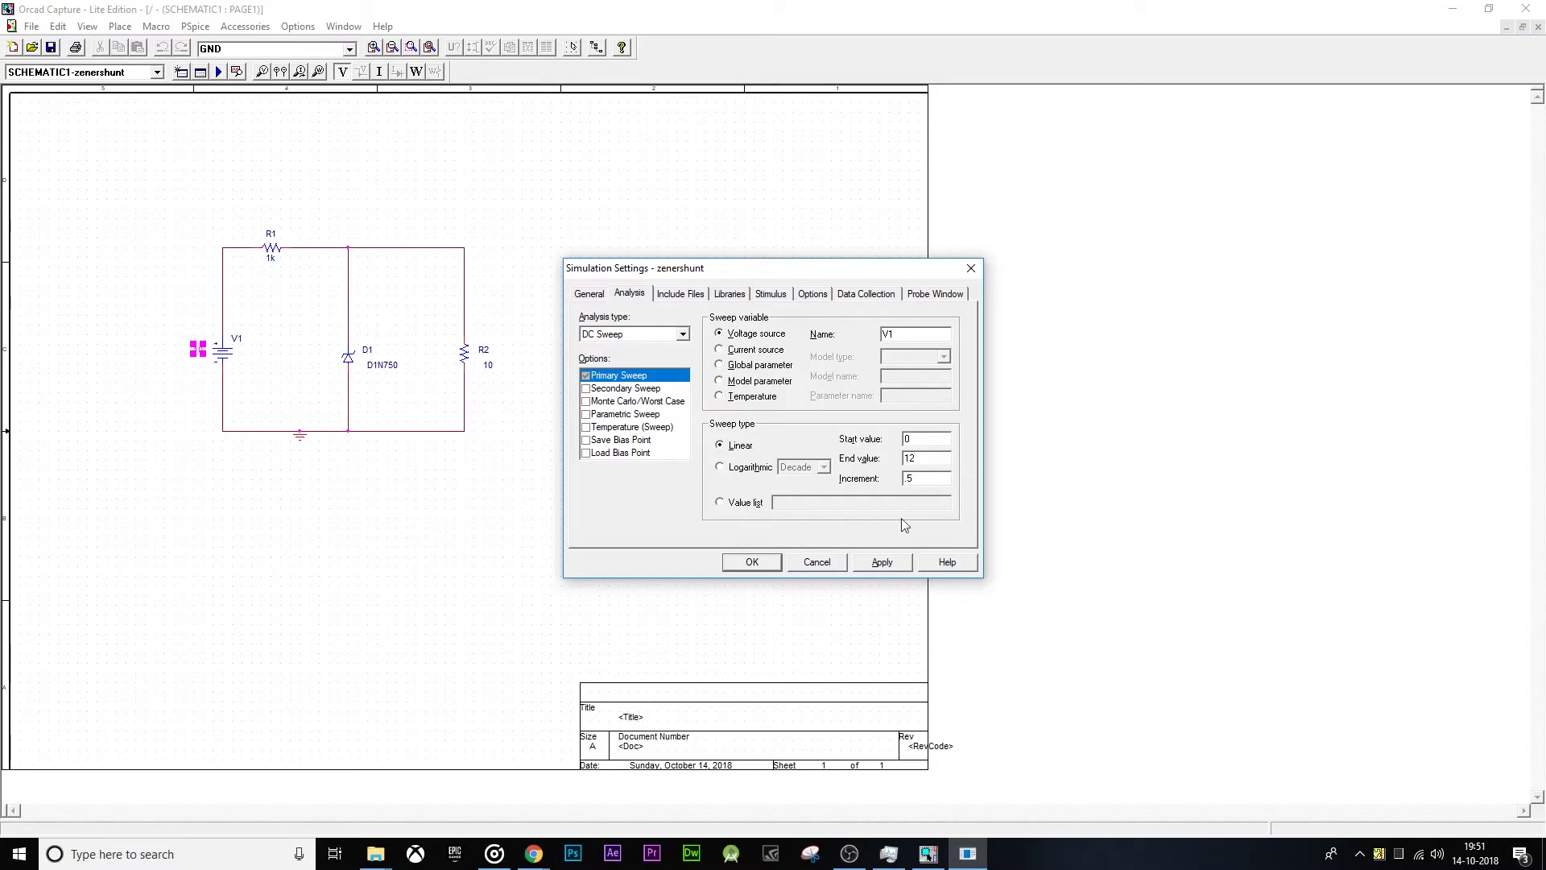
pyautogui.click(752, 562)
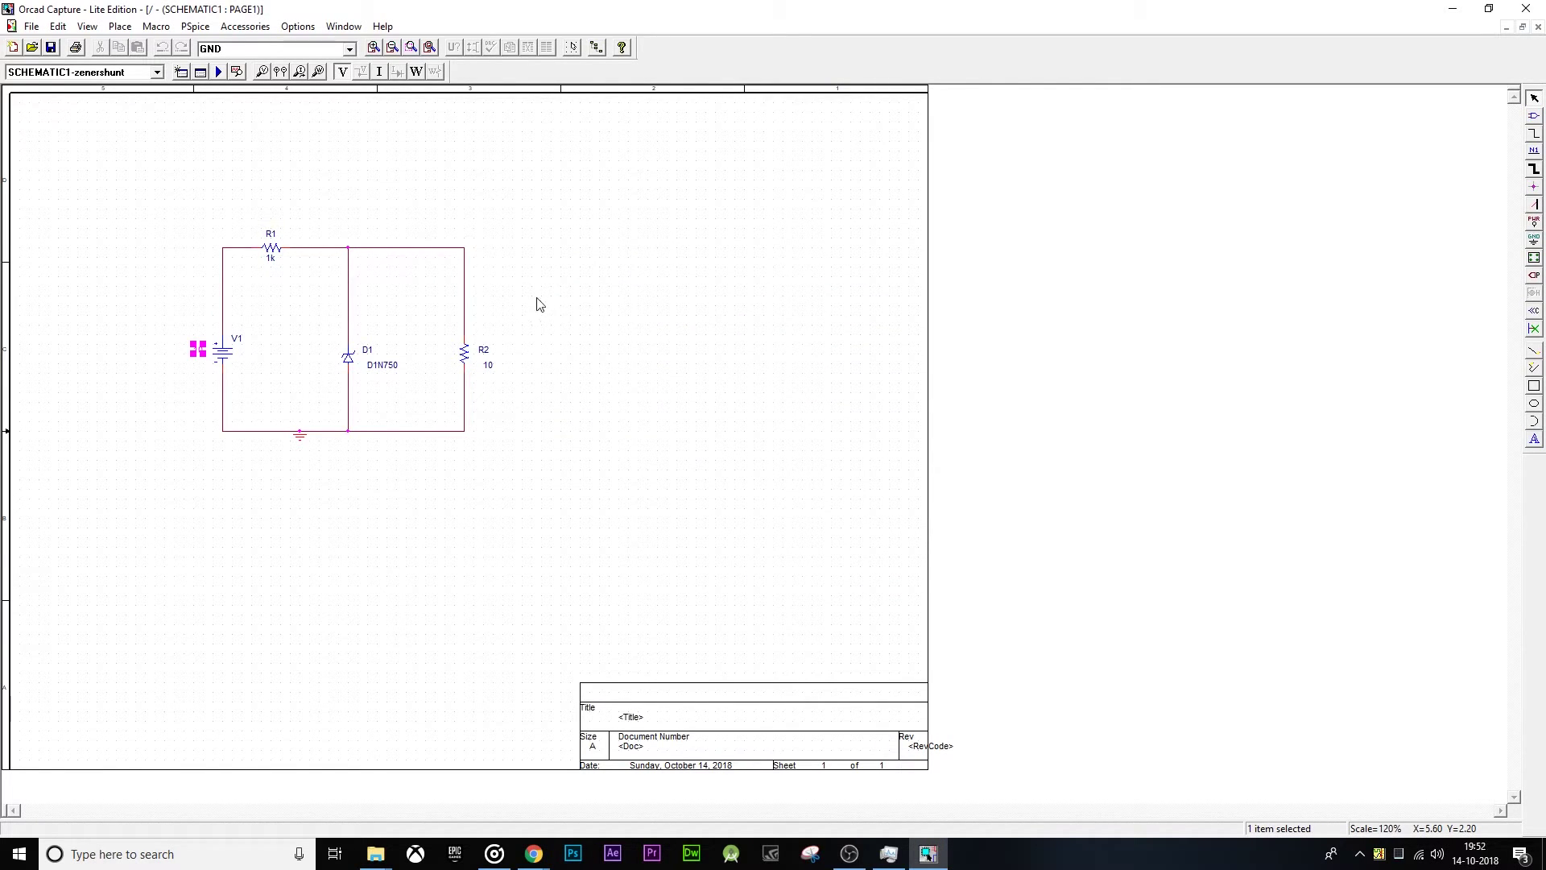
# Step: Run the PSpice simulation
pyautogui.click(198, 27)
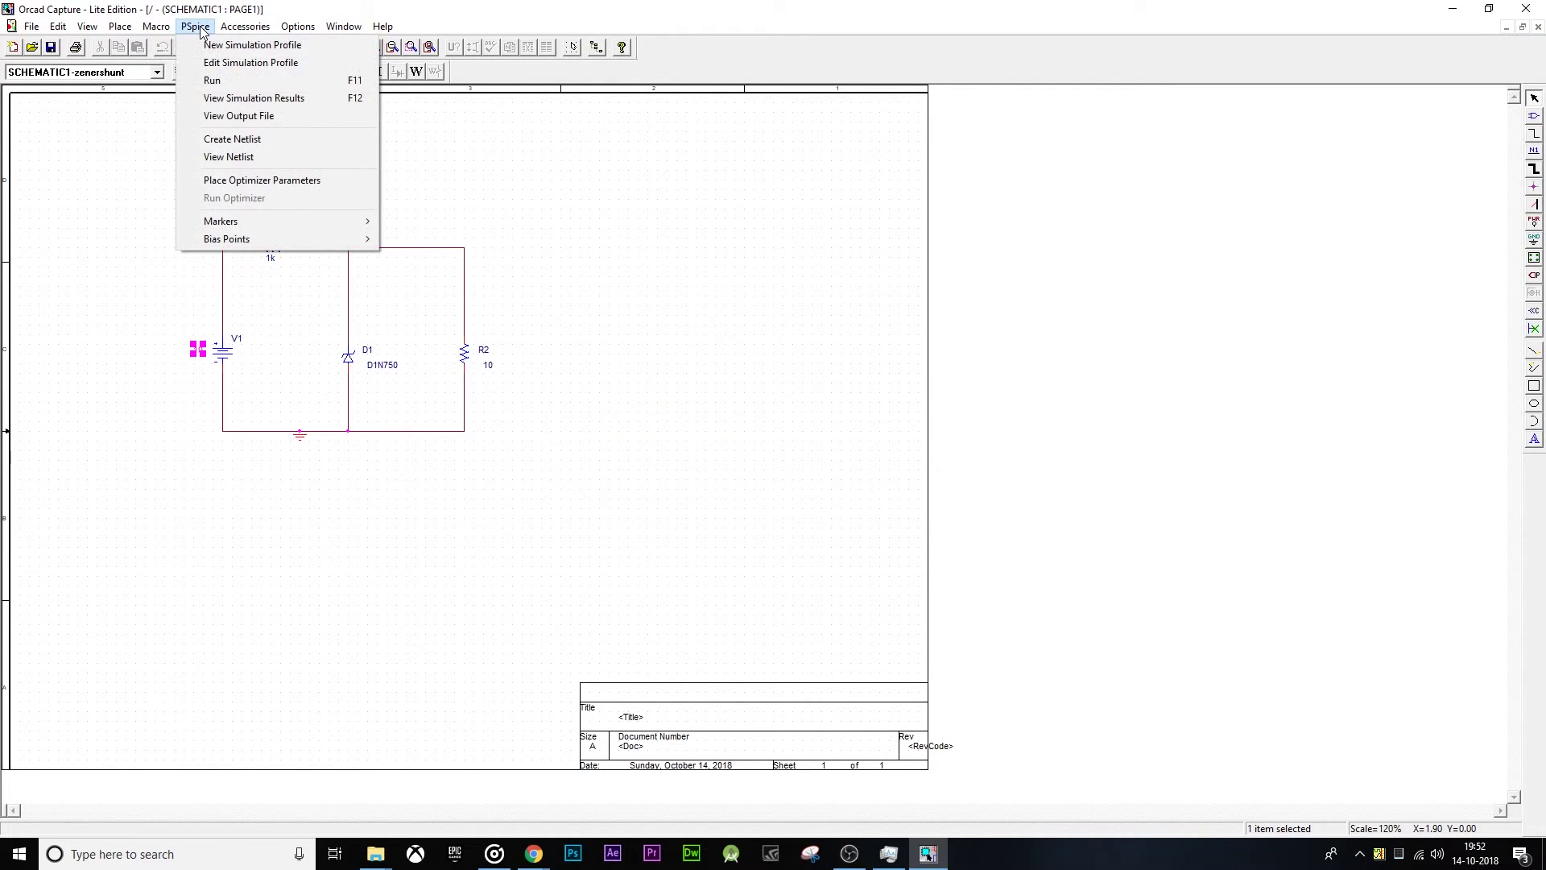
pyautogui.click(200, 30)
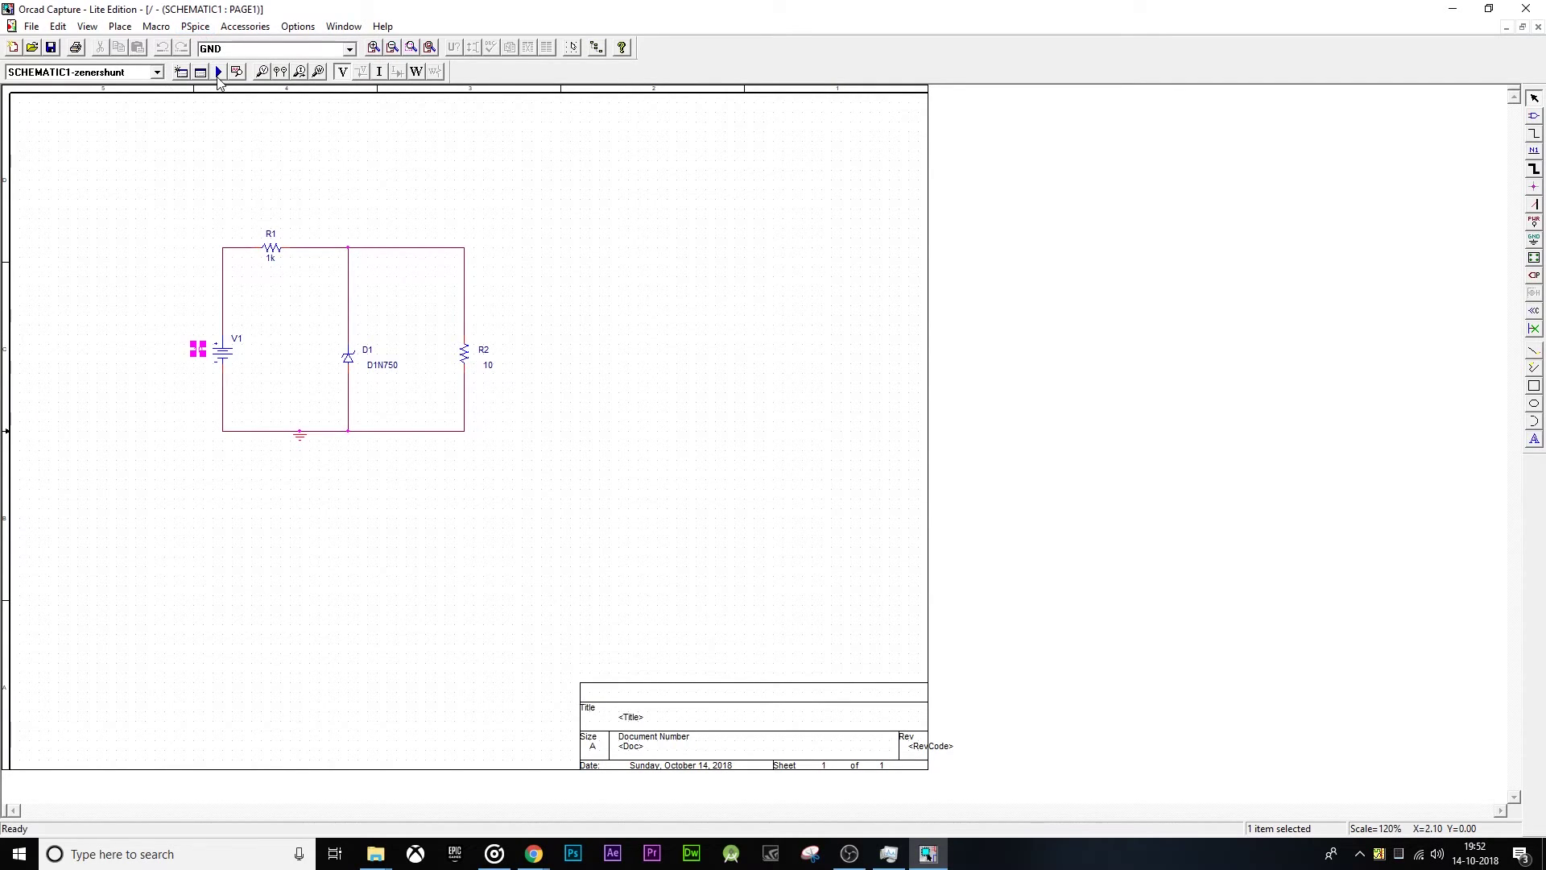
pyautogui.click(217, 73)
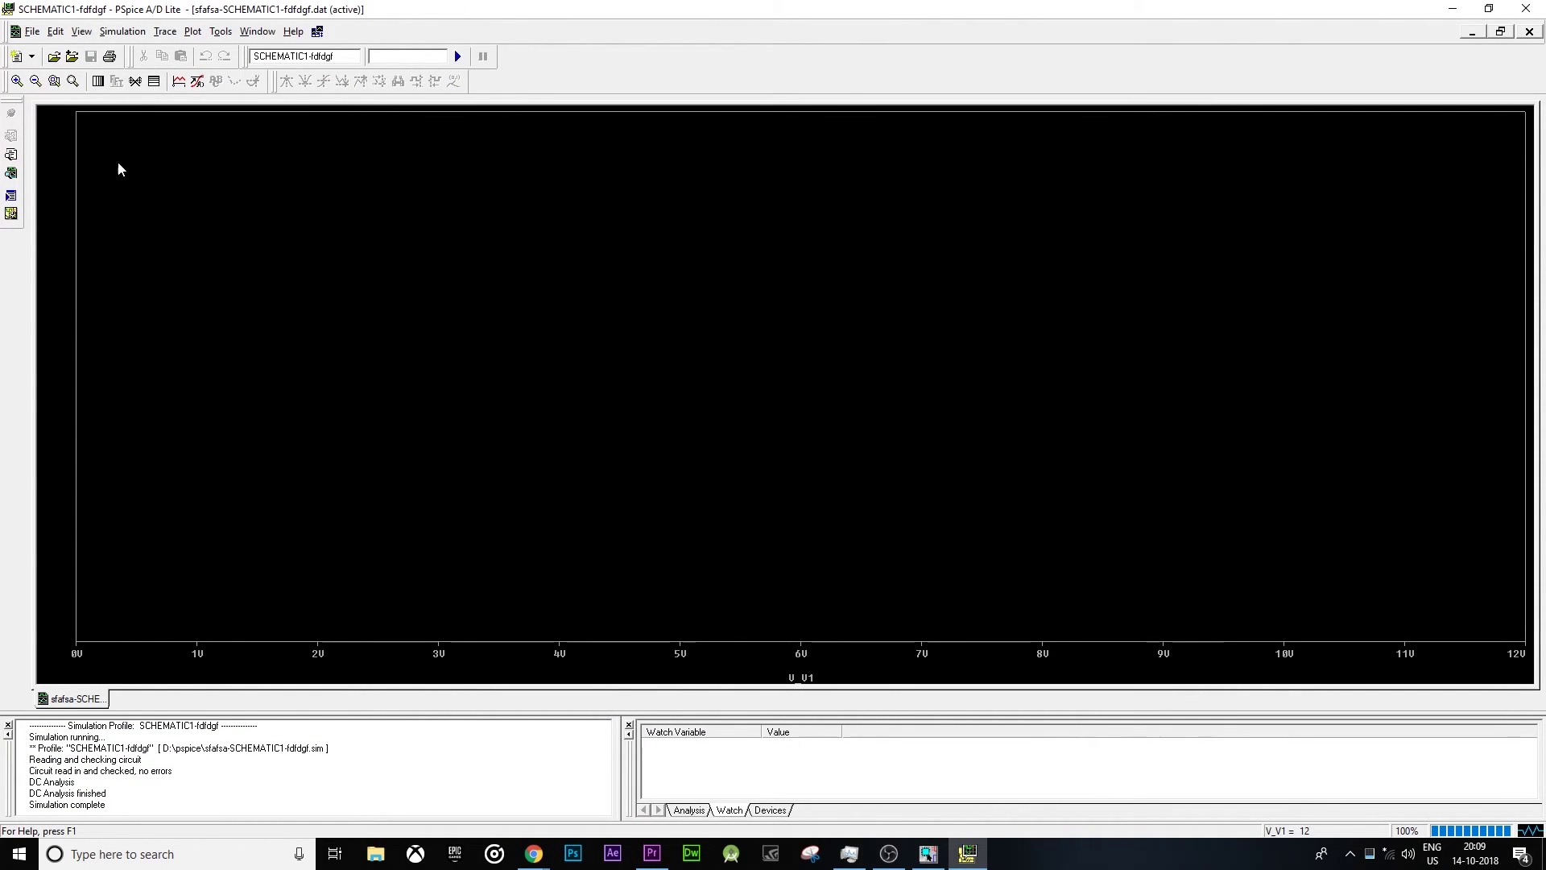
# Step: Add the V(R1:2) trace to the PSpice plot
pyautogui.click(165, 31)
pyautogui.click(174, 50)
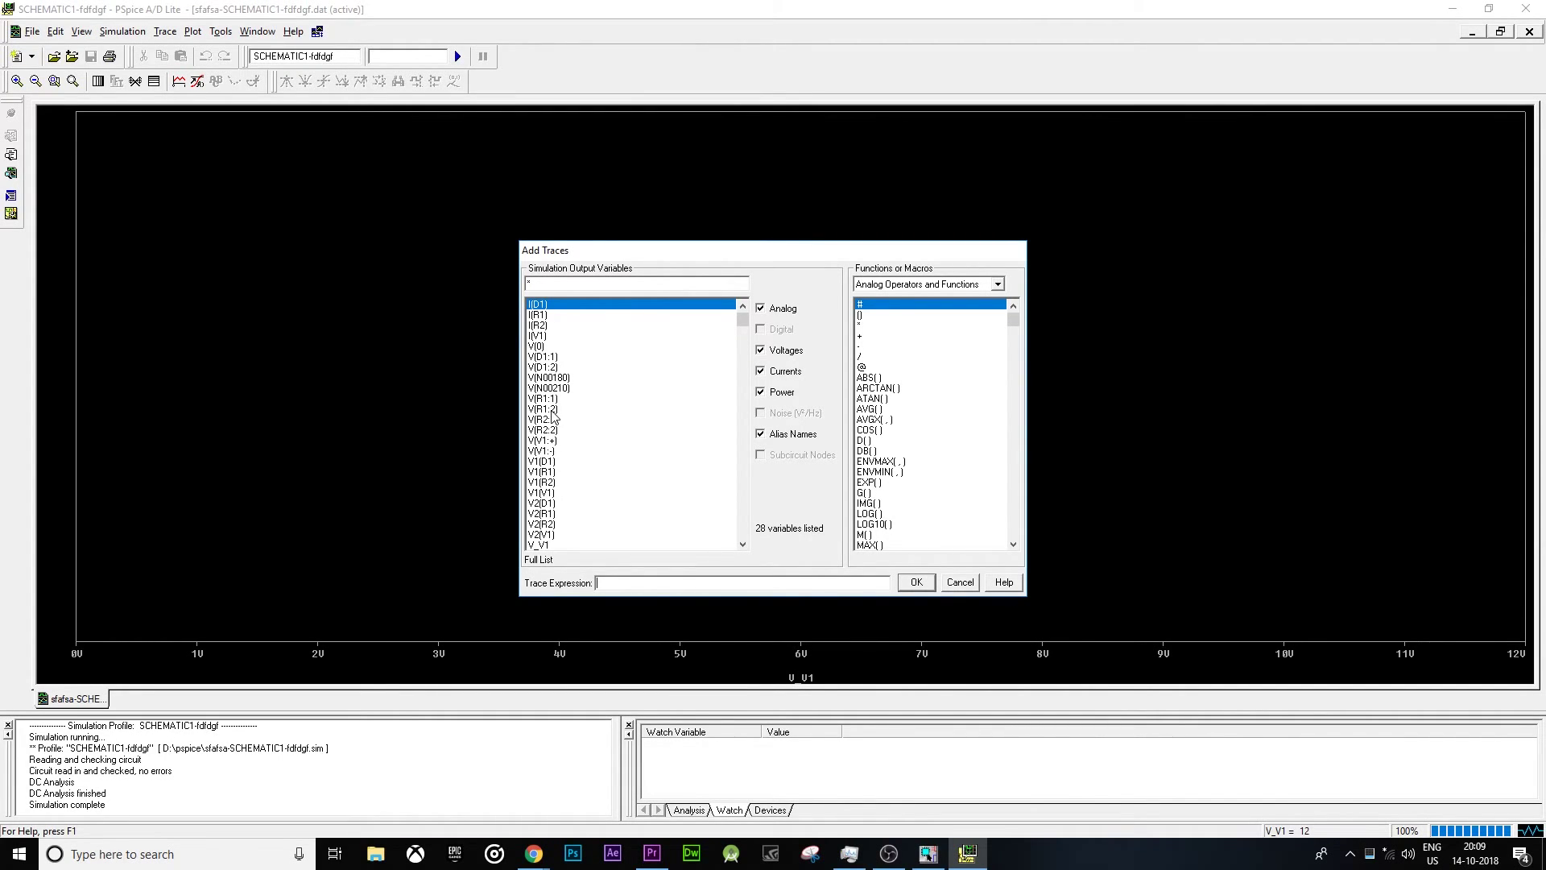
pyautogui.click(553, 411)
pyautogui.click(917, 583)
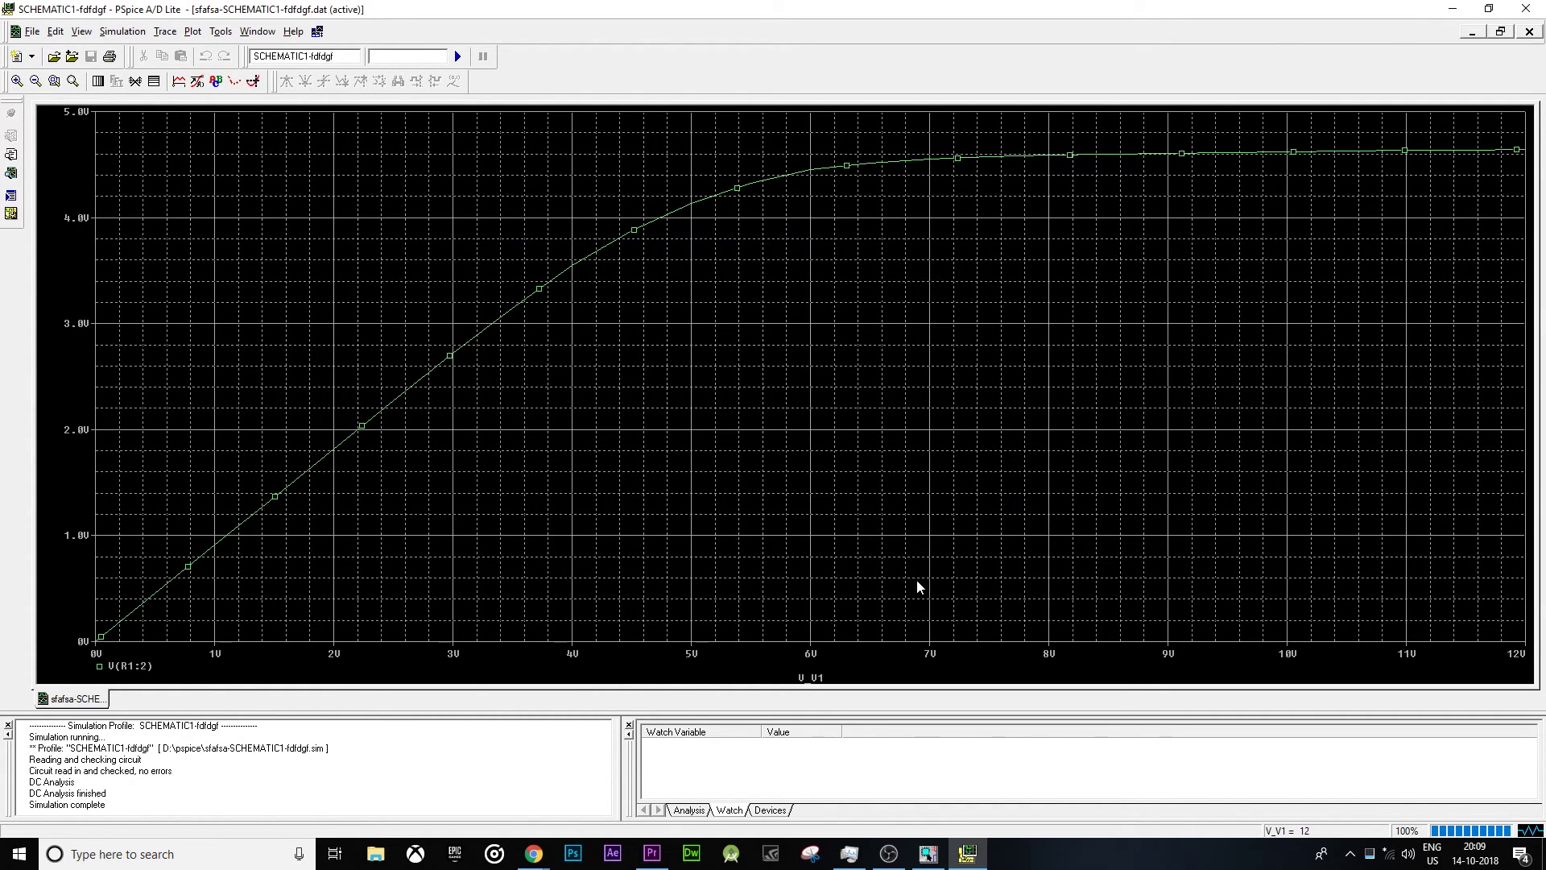